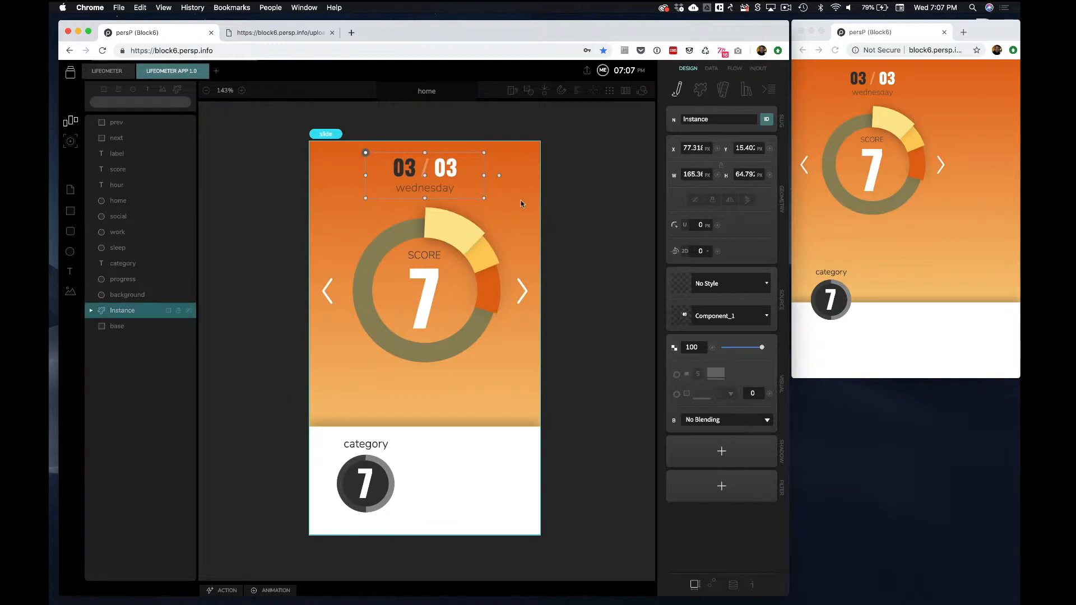
# Rename the date component instance at the top of the screen as date
pyautogui.click(520, 200)
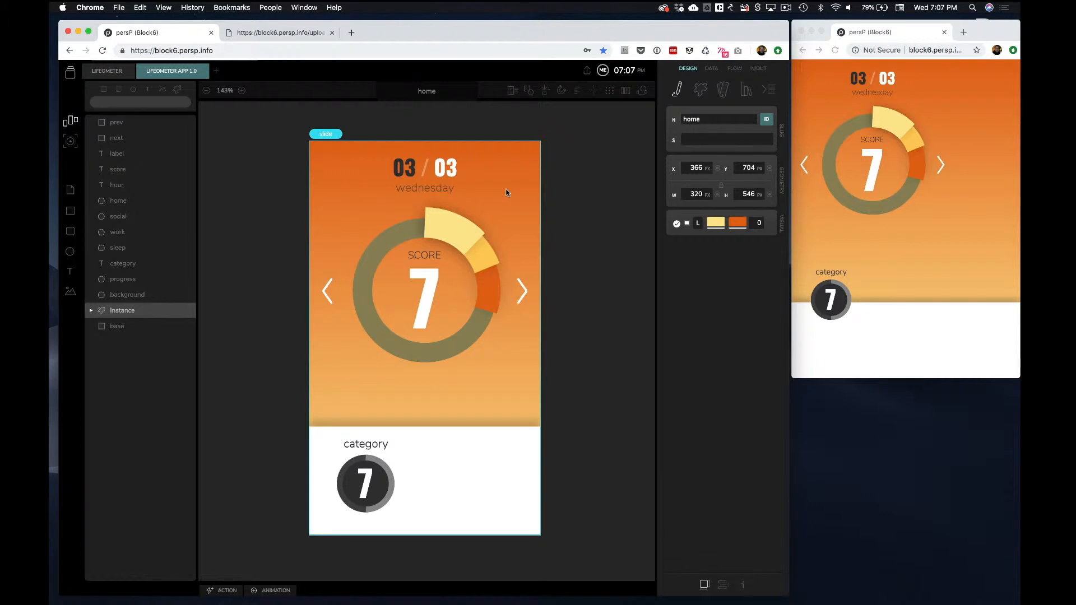
pyautogui.click(433, 181)
pyautogui.doubleClick(722, 119)
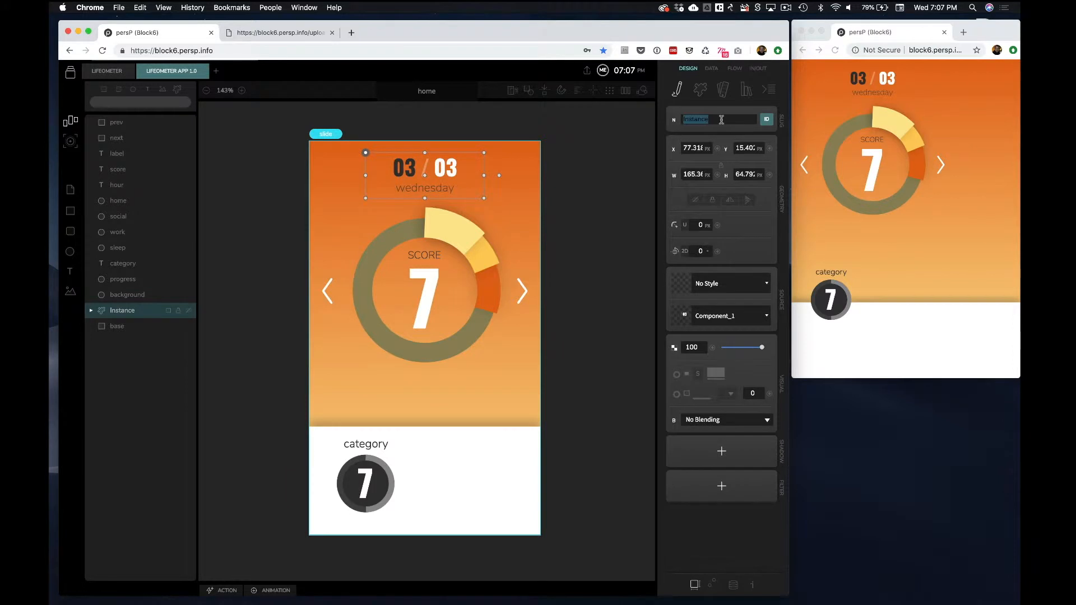
pyautogui.write('date')
pyautogui.press('Return')
# Override the date component's day text to 08
pyautogui.click(735, 586)
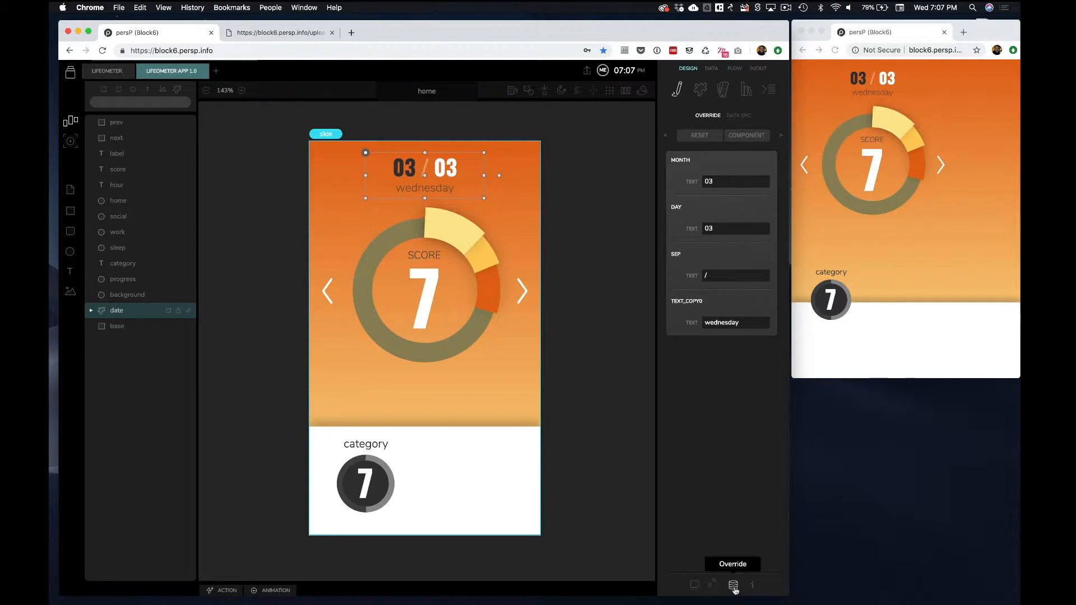
pyautogui.click(726, 227)
pyautogui.press('BackSpace')
pyautogui.write('8')
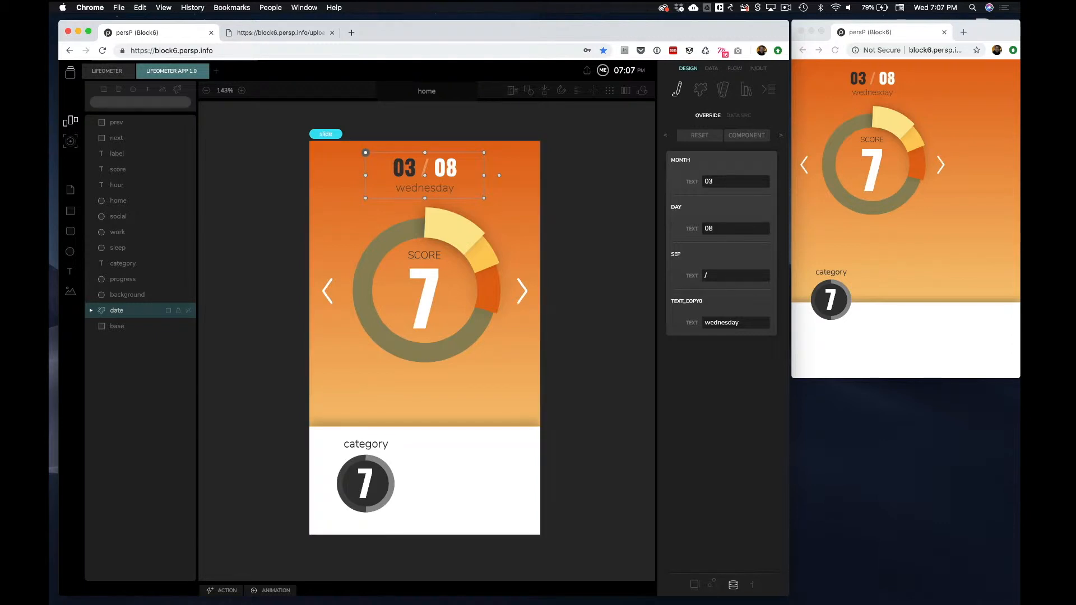
# Override the date component's weekday text to thursday
pyautogui.doubleClick(732, 322)
pyautogui.write('thursday')
pyautogui.click(589, 264)
# Draw a rounded rectangle about 15 by 46 px in the lower orange area and name it histogram_base
pyautogui.press('r')
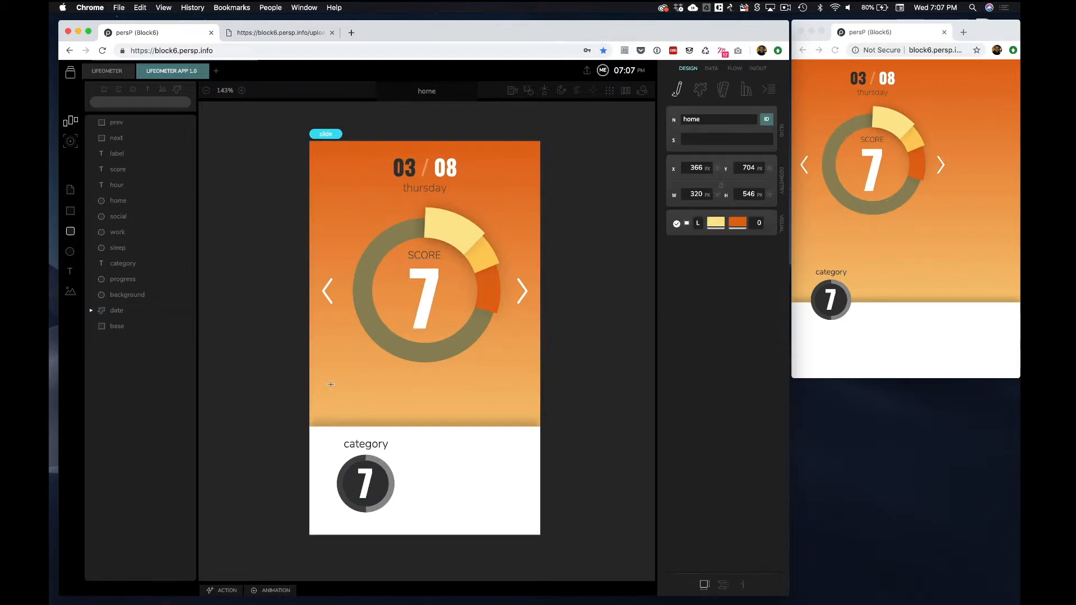
pyautogui.moveTo(330, 380); pyautogui.dragTo(336, 413)
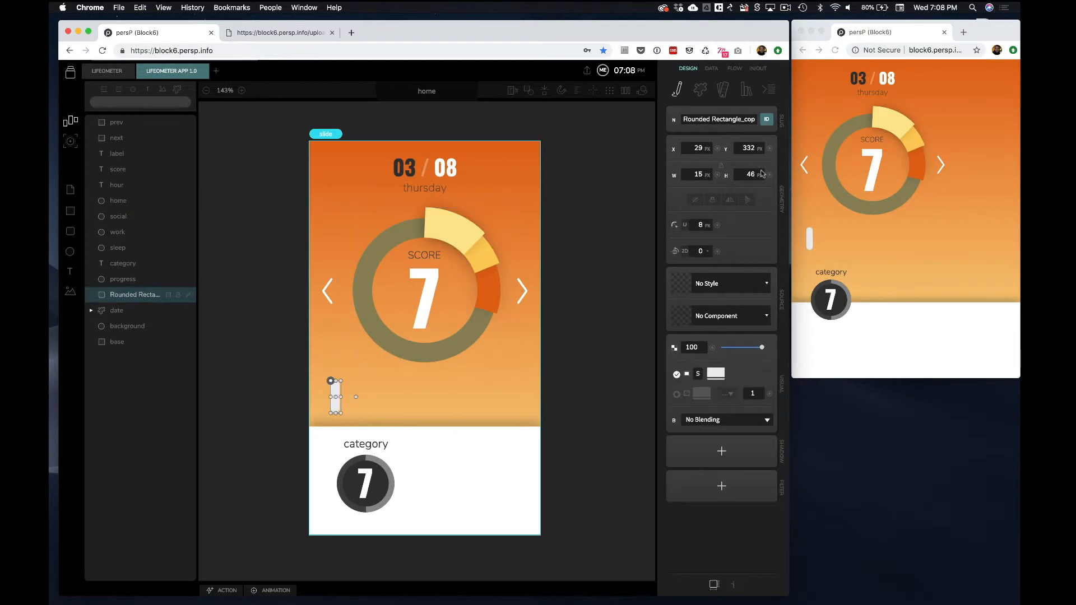
pyautogui.write('histogram_base')
# Turn the rounded rectangle into a component and name its instance histogram
pyautogui.scroll(5, 601, 248)
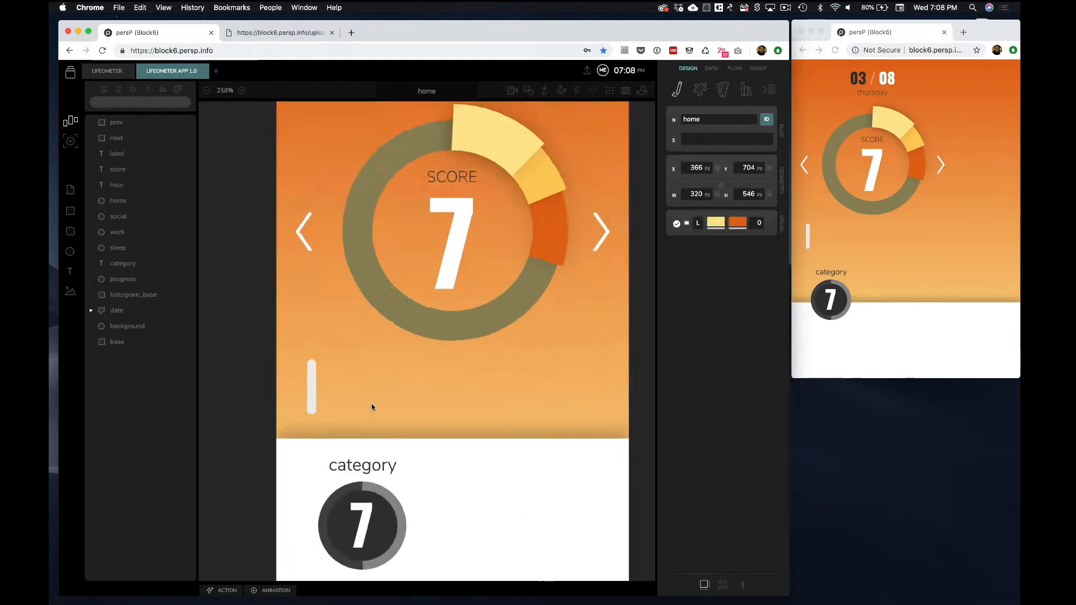
pyautogui.rightClick(324, 433)
pyautogui.click(355, 422)
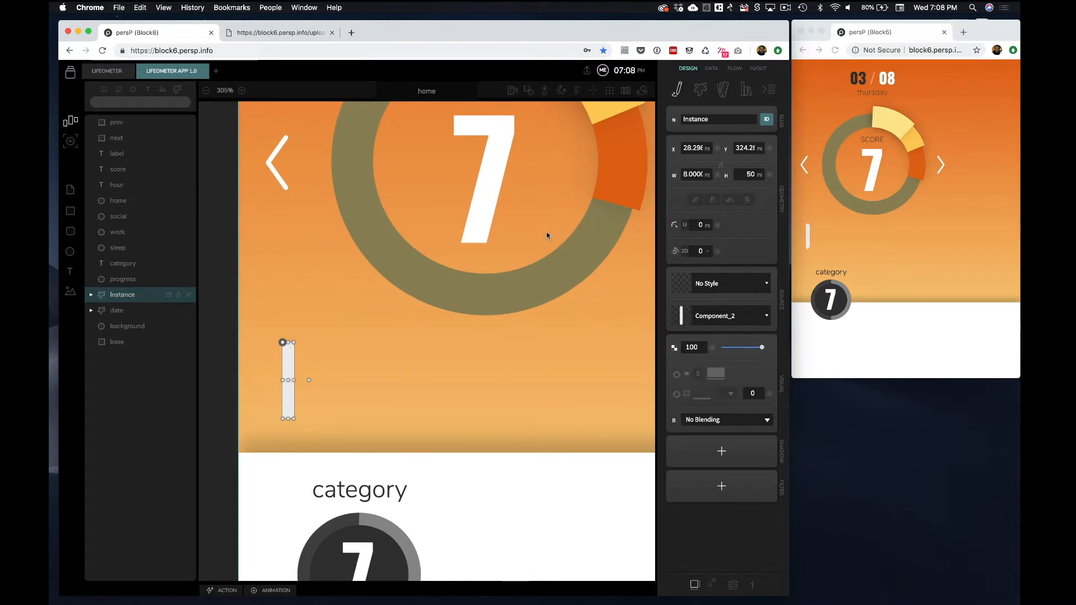
pyautogui.write('histogram')
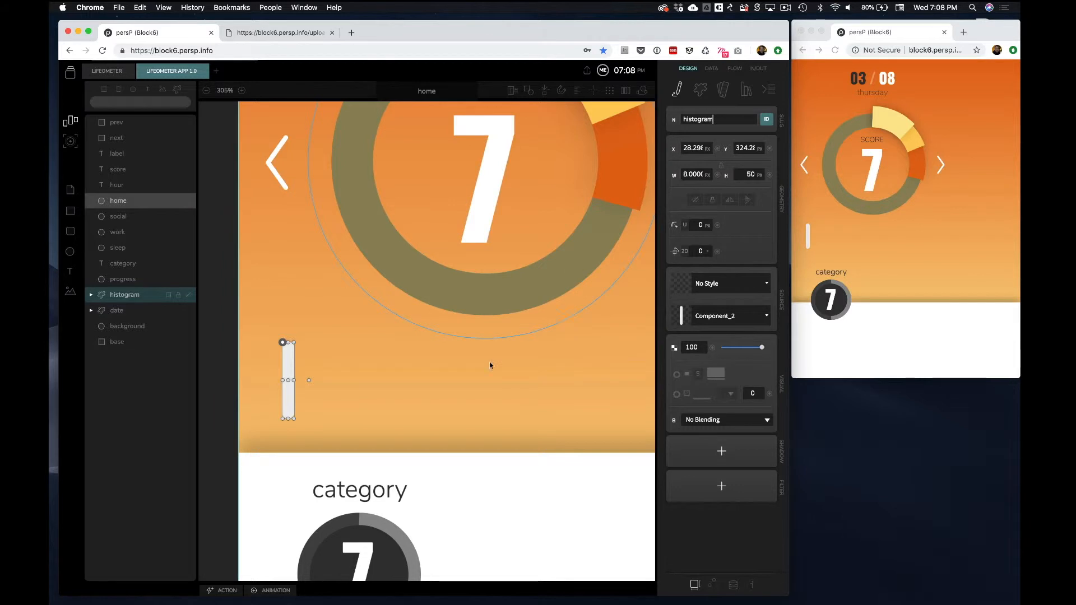
# Add histogram_base to the histogram component's data setup
pyautogui.click(471, 401)
pyautogui.click(292, 371)
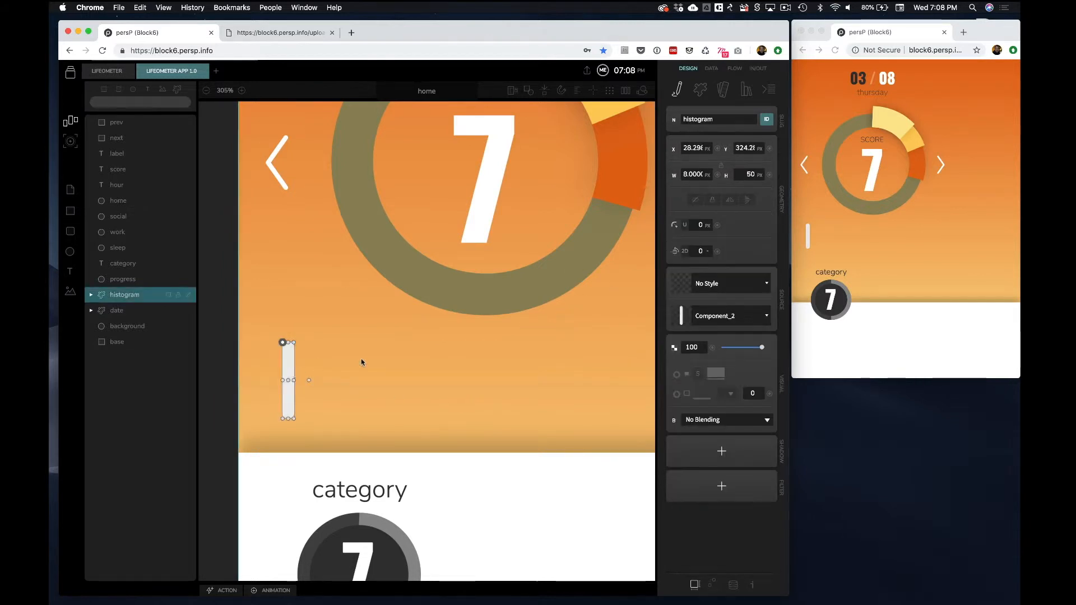
pyautogui.click(733, 585)
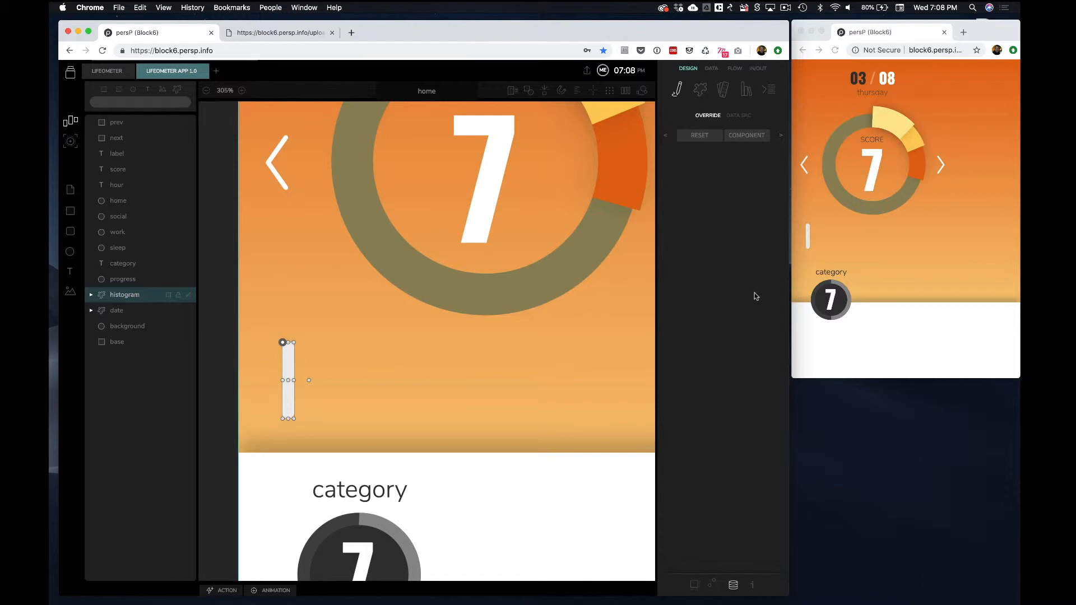
pyautogui.click(713, 583)
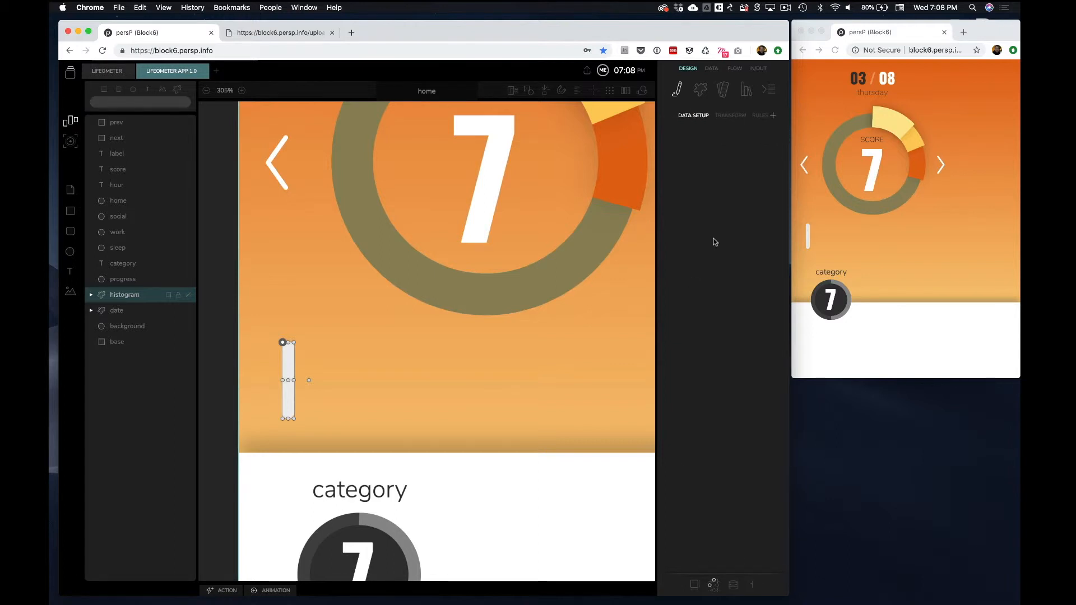
pyautogui.click(774, 120)
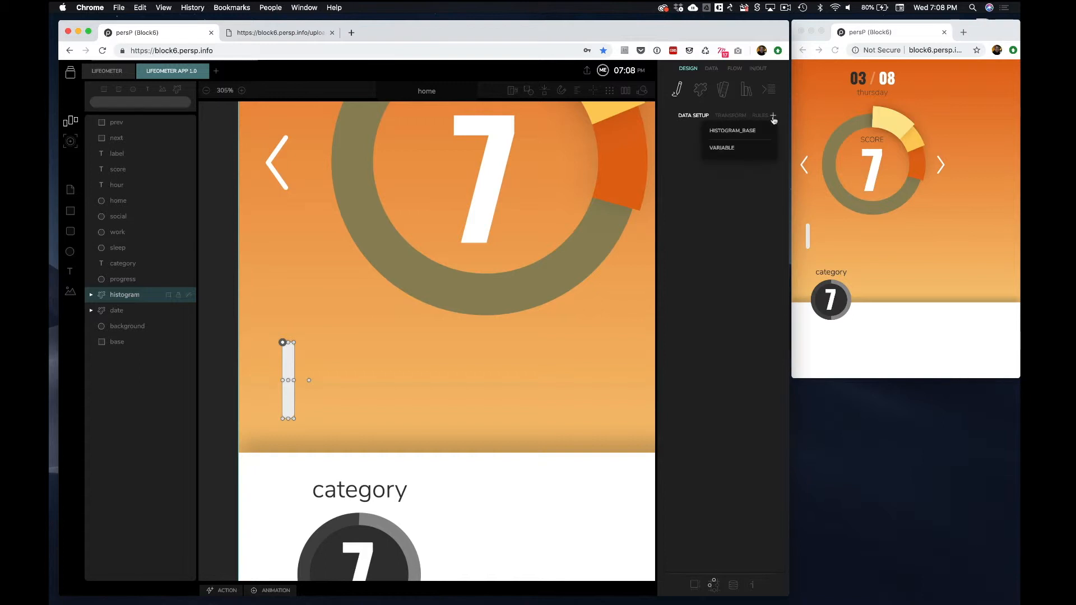
pyautogui.click(746, 132)
# Add a Color value to histogram_base and set its type to Brand
pyautogui.click(765, 171)
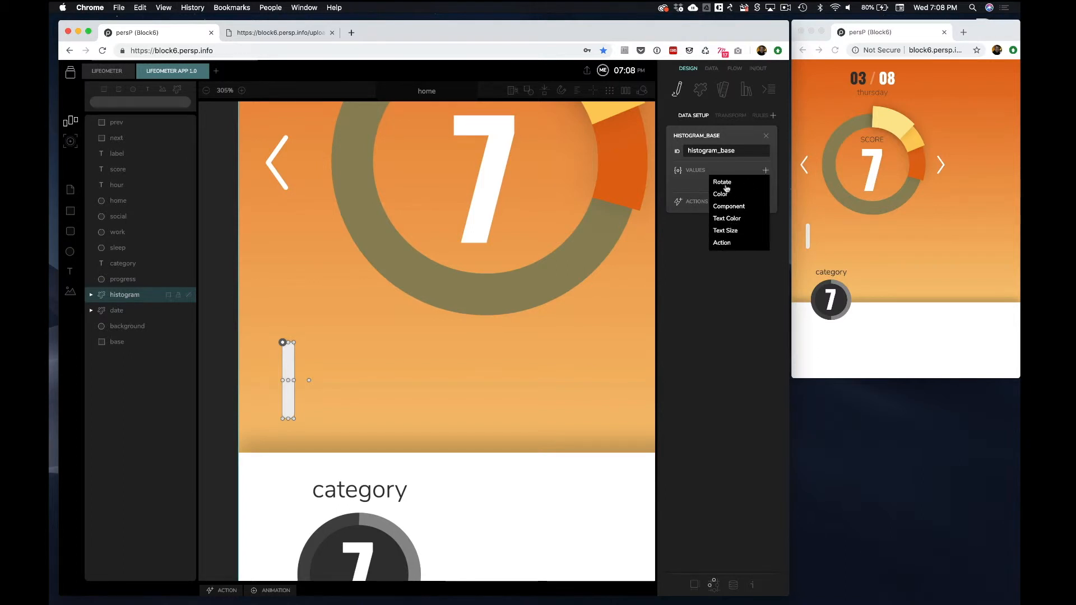
pyautogui.click(724, 194)
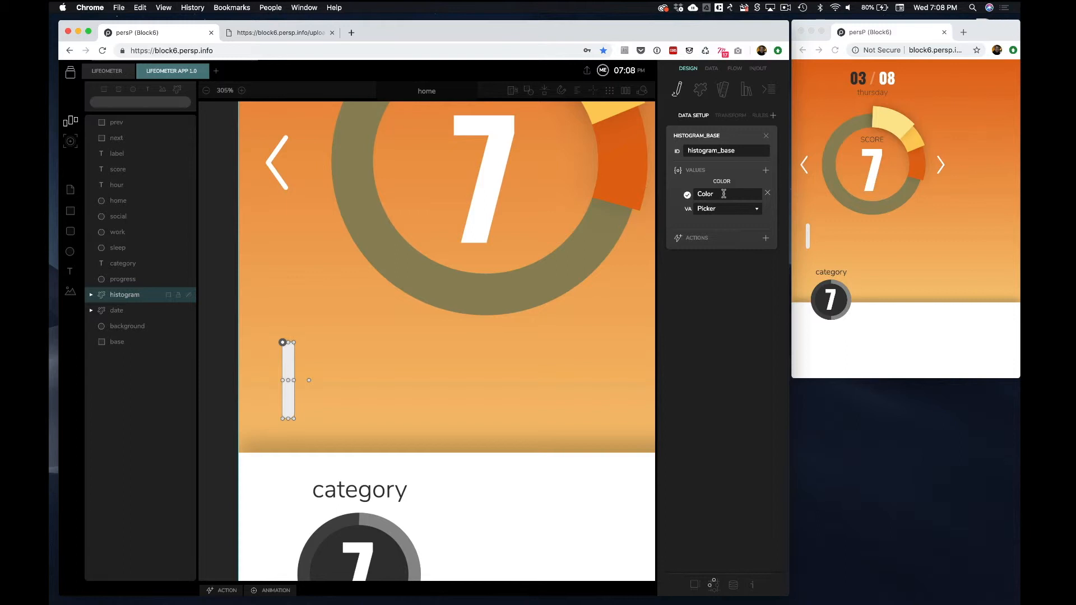
pyautogui.click(752, 212)
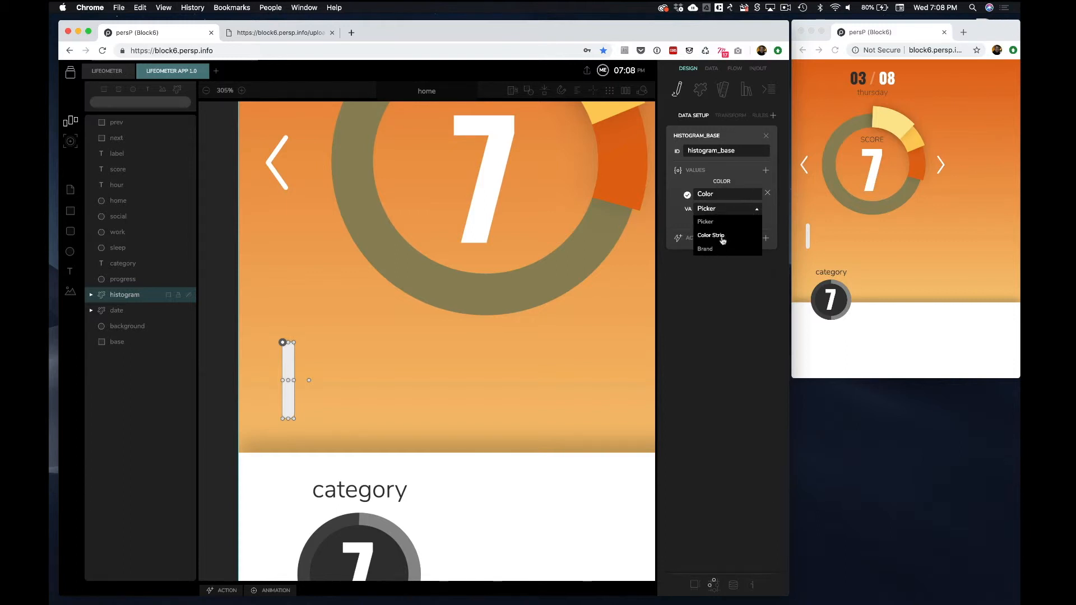
pyautogui.click(711, 250)
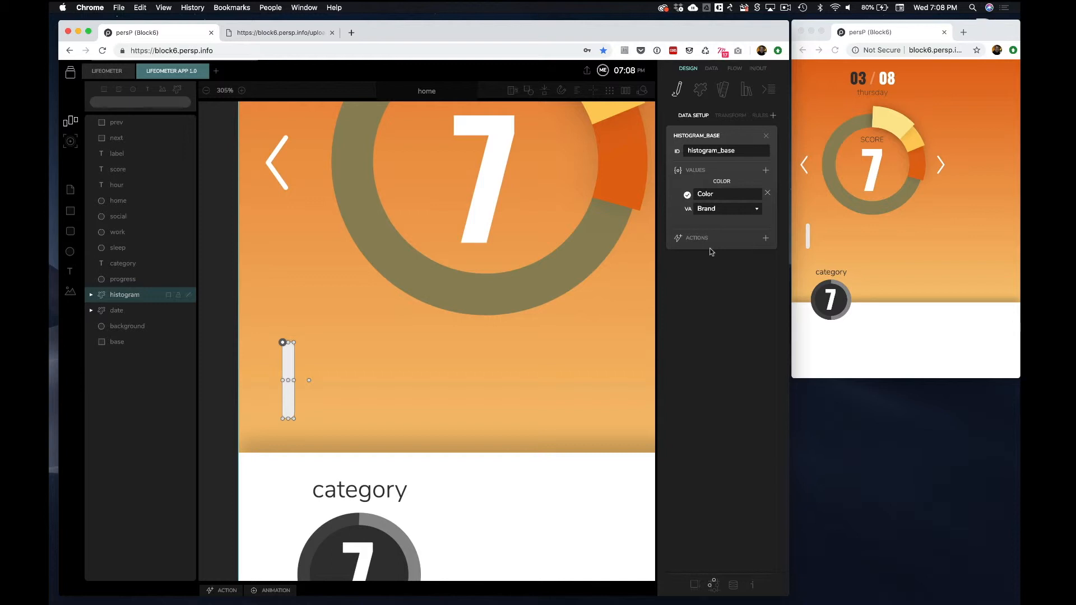
# Try the brand color overrides on the histogram bar, ending with the olive color
pyautogui.click(734, 585)
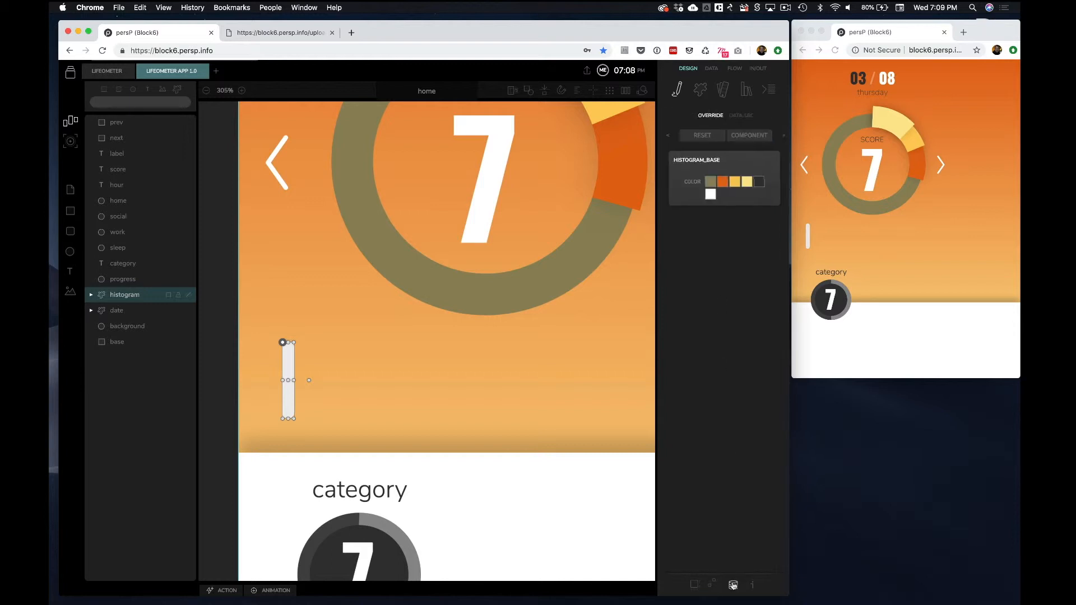
pyautogui.click(708, 186)
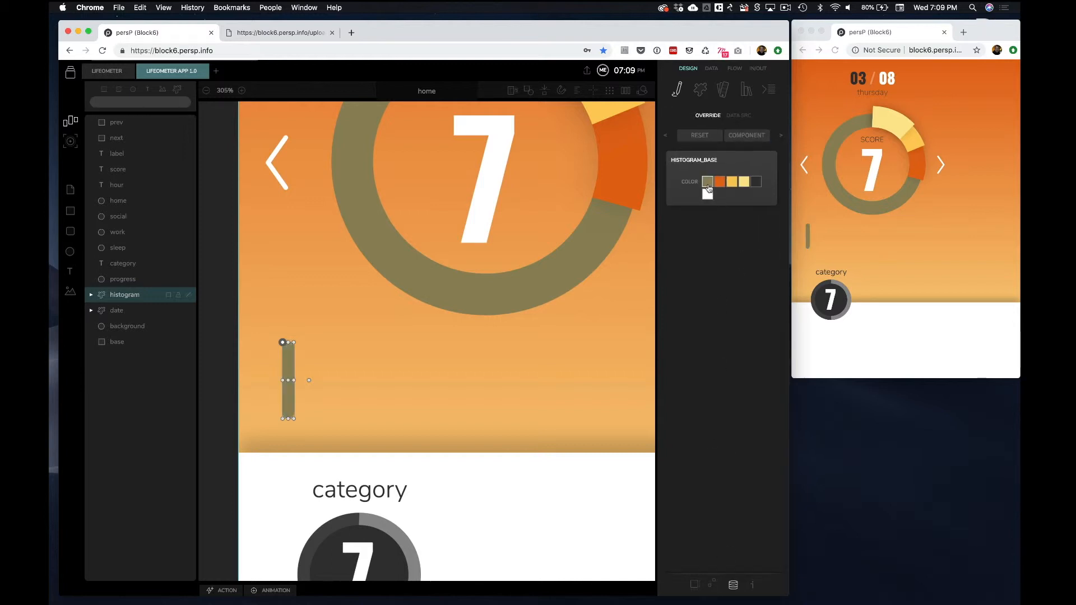
pyautogui.click(721, 185)
pyautogui.click(732, 185)
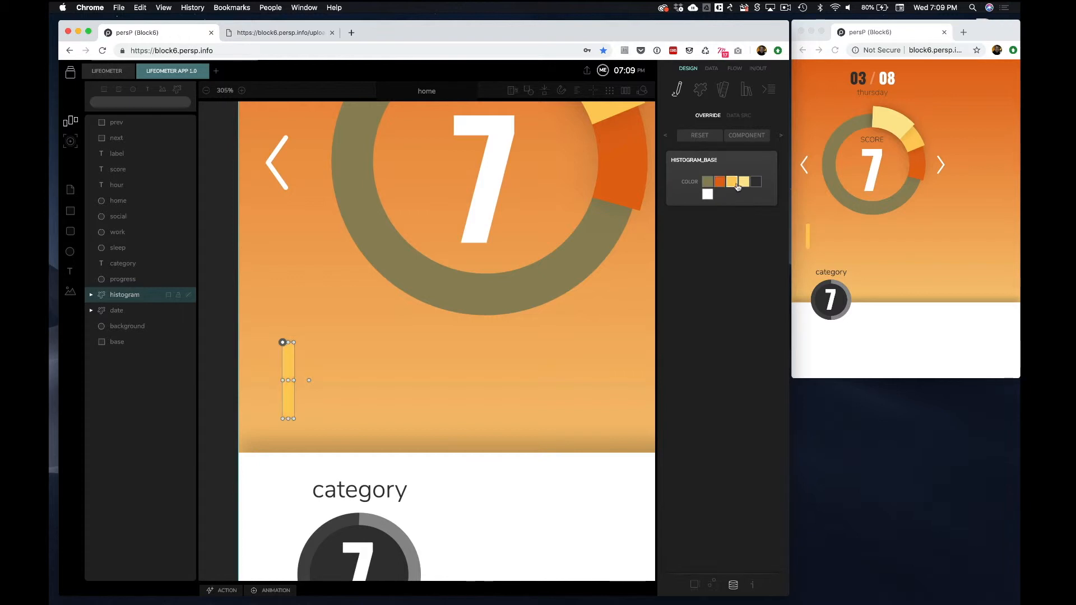
pyautogui.click(744, 183)
pyautogui.click(757, 184)
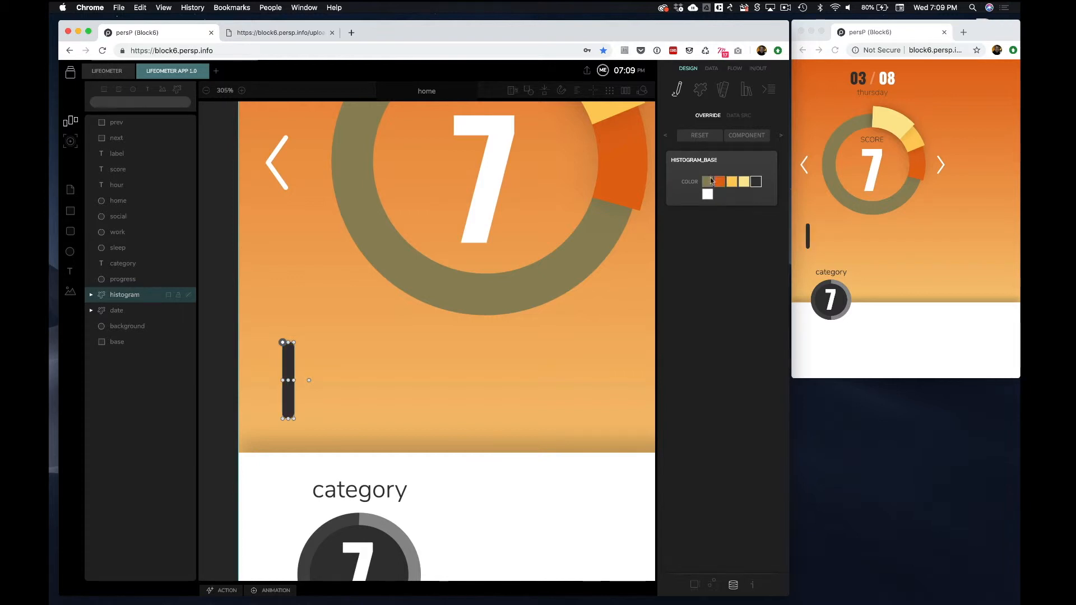
pyautogui.click(708, 182)
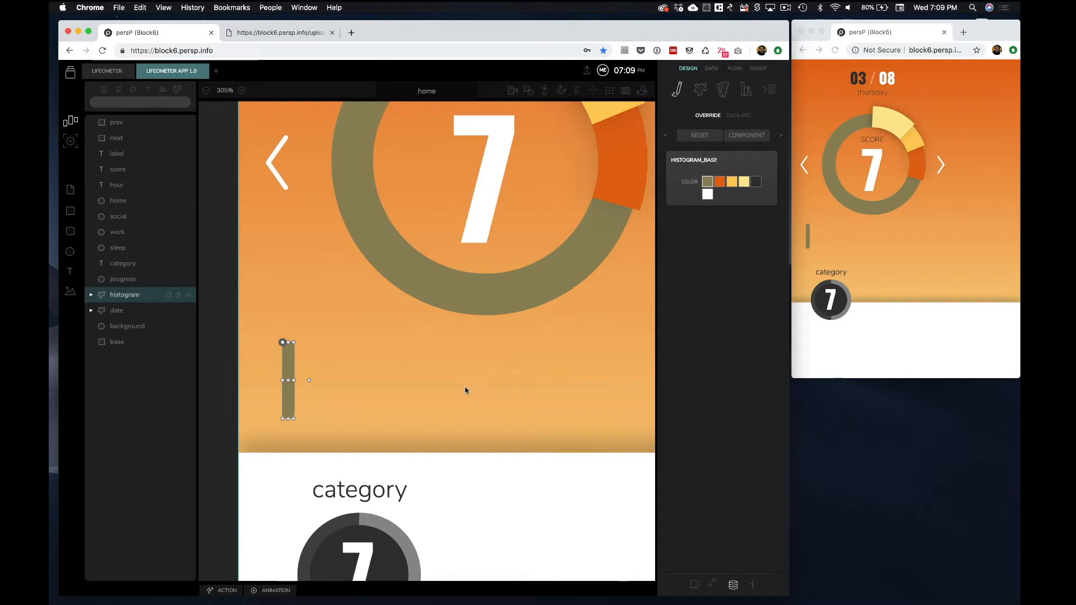
# Turn the category gauge into a component and name its instance stats
pyautogui.scroll(-5, 466, 389)
pyautogui.moveTo(474, 295); pyautogui.dragTo(298, 448)
pyautogui.rightClick(539, 418)
pyautogui.click(492, 407)
pyautogui.click(719, 119)
pyautogui.write('stats')
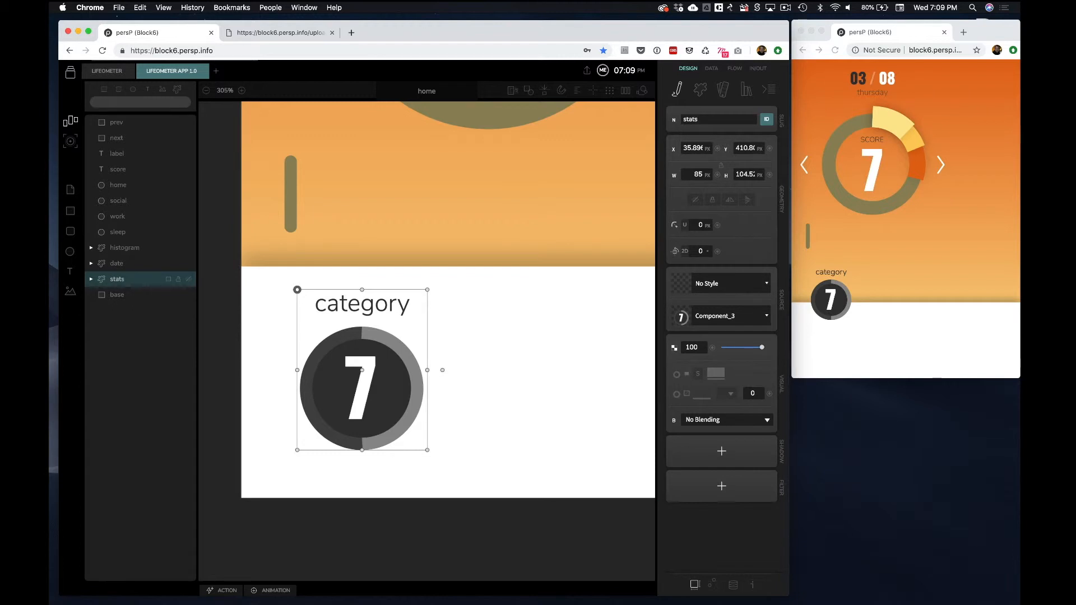
# Override the stats component's category text to my title and its hour text to 6
pyautogui.click(494, 347)
pyautogui.click(370, 372)
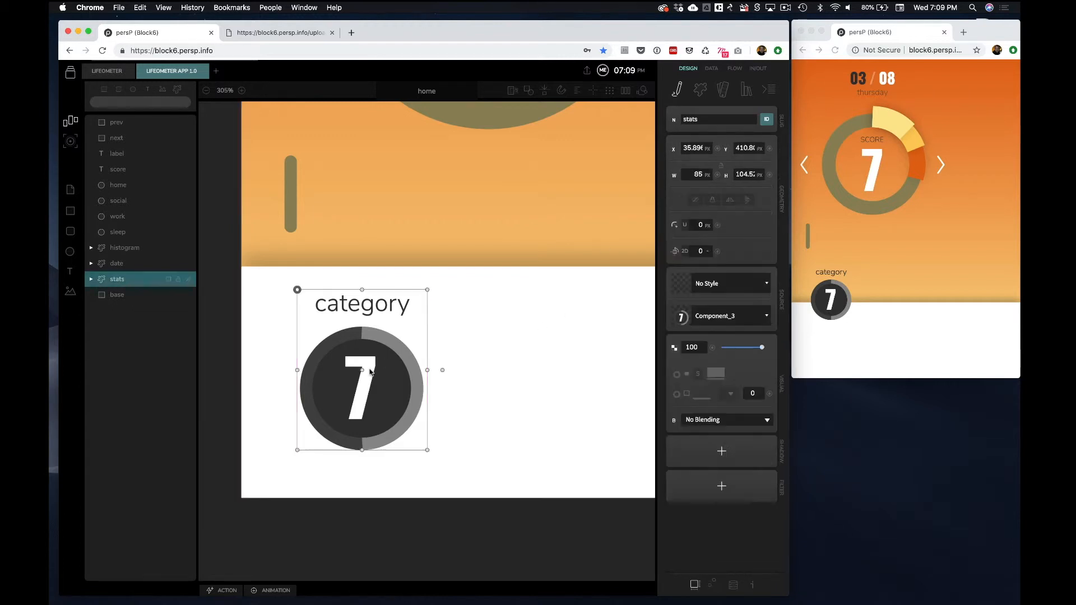
pyautogui.click(734, 584)
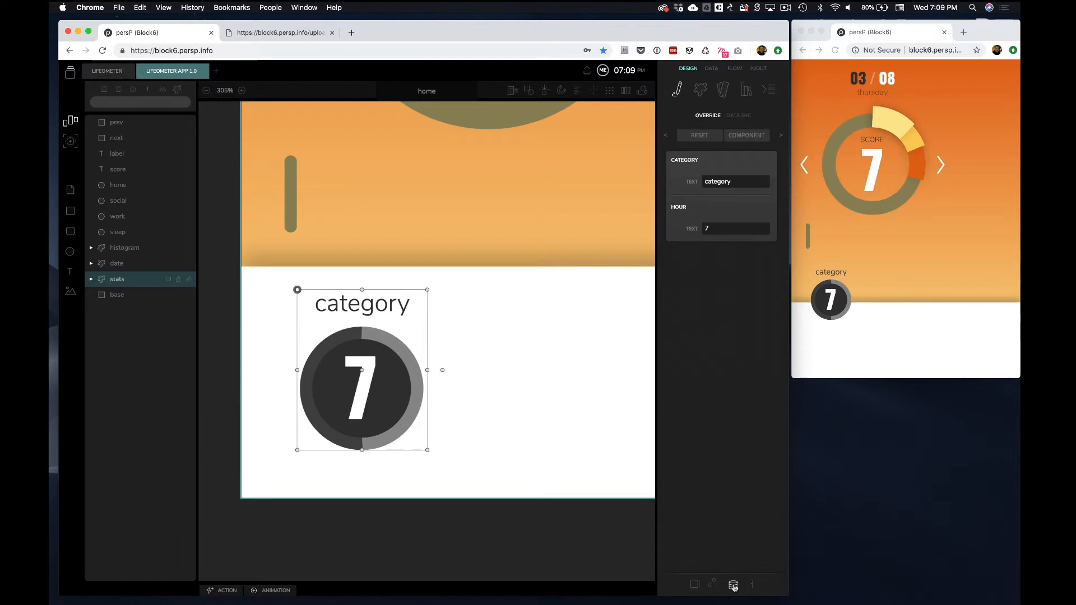
pyautogui.doubleClick(745, 183)
pyautogui.write('my title')
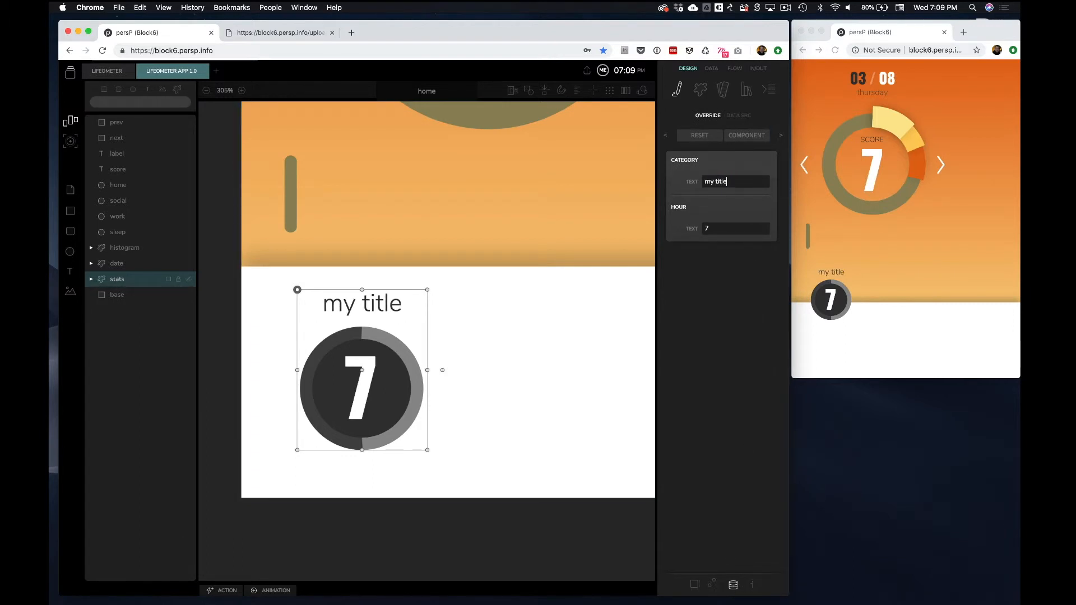
pyautogui.doubleClick(717, 228)
pyautogui.write('6')
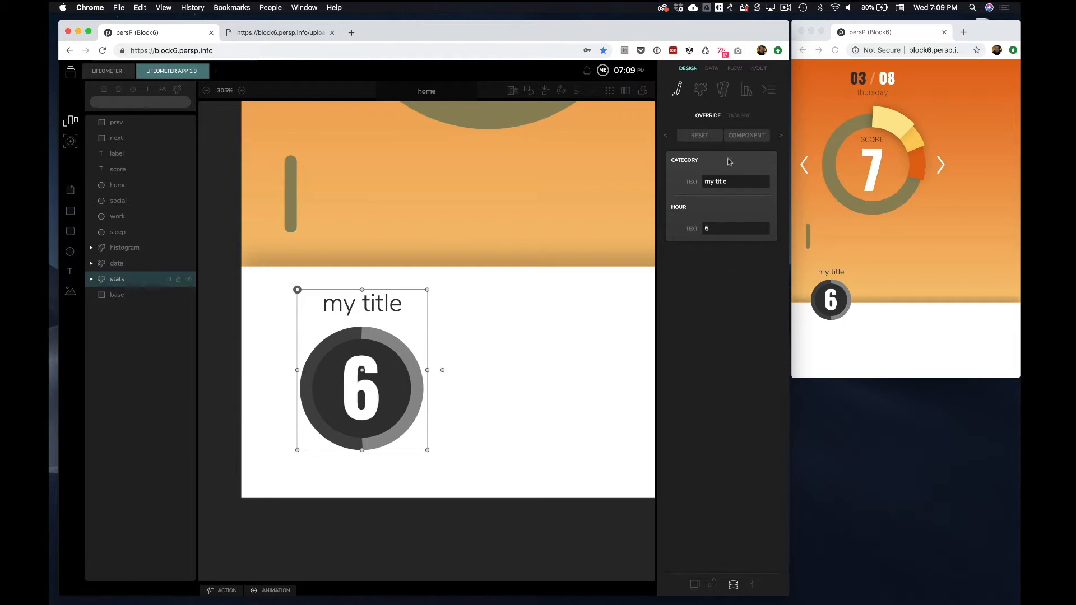
# Make the category text value a Dropdown with the options sleep, work and personal
pyautogui.click(713, 585)
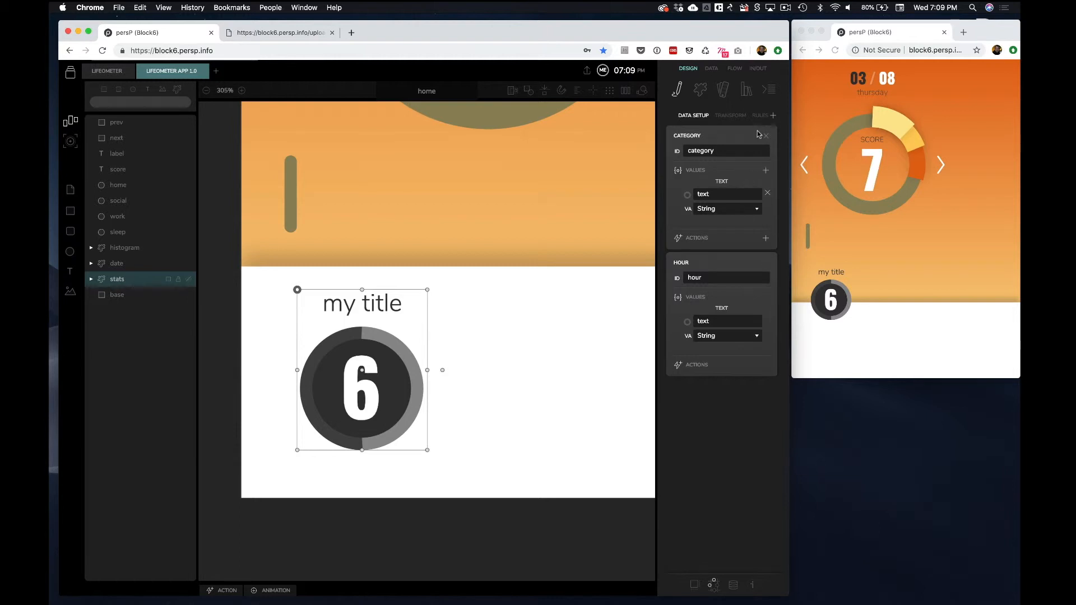
pyautogui.click(757, 211)
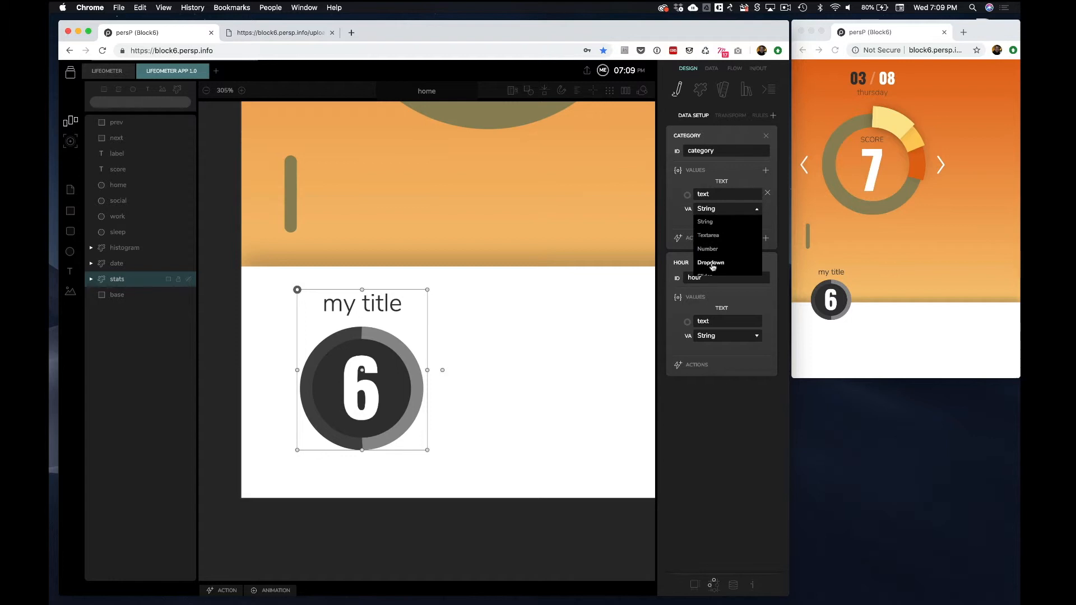
pyautogui.click(711, 262)
pyautogui.click(758, 211)
pyautogui.write('sleep')
pyautogui.click(758, 209)
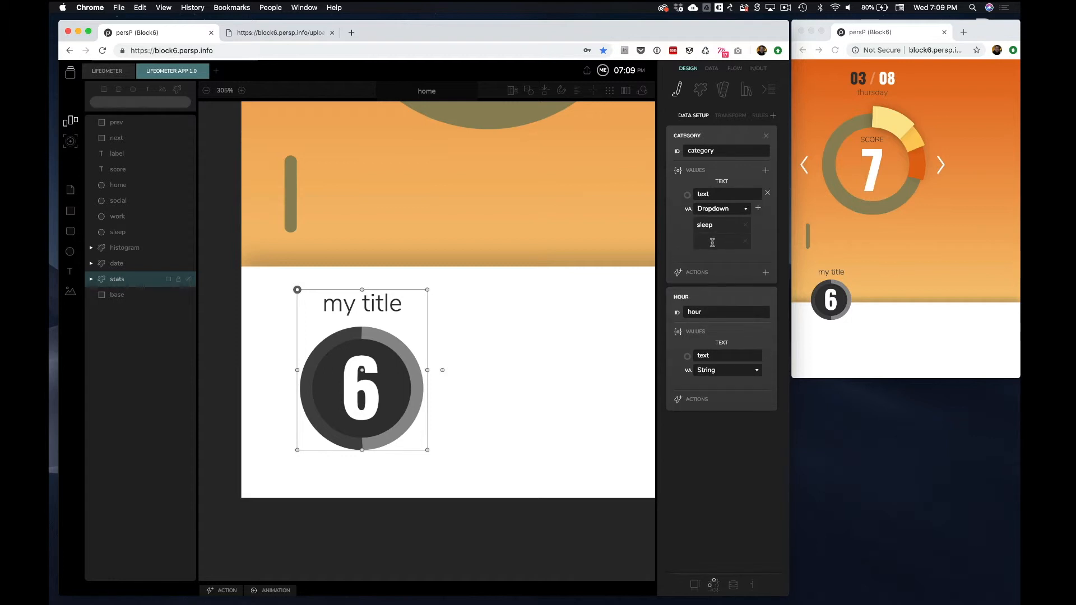
pyautogui.write('work')
pyautogui.click(758, 208)
pyautogui.write('personal')
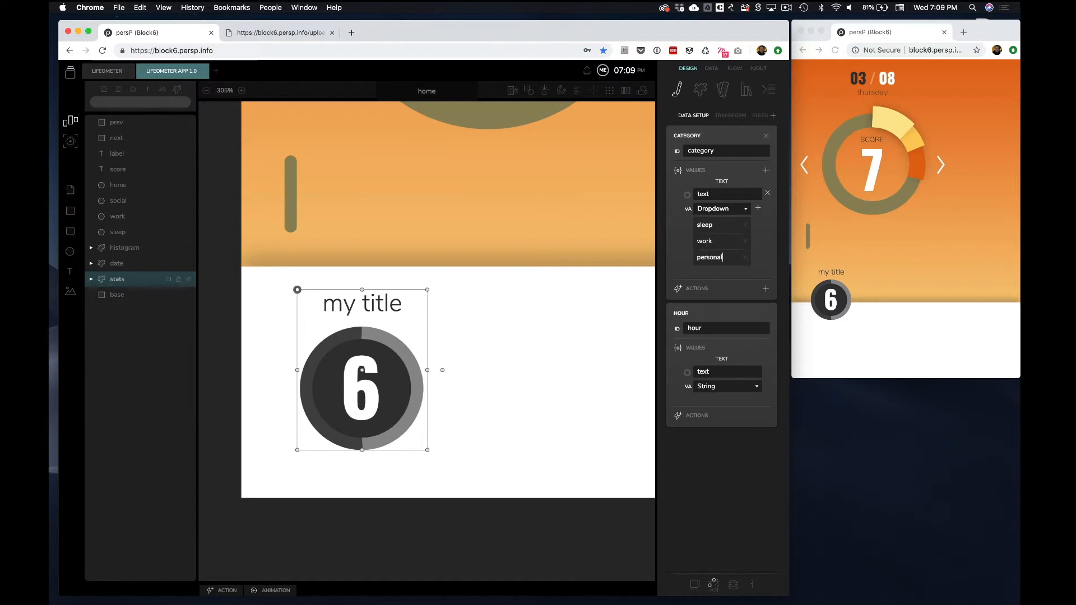
# Add the progress ring to the stats data setup with an Arc Length value as a Slider from 0 to 1
pyautogui.click(774, 116)
pyautogui.click(738, 150)
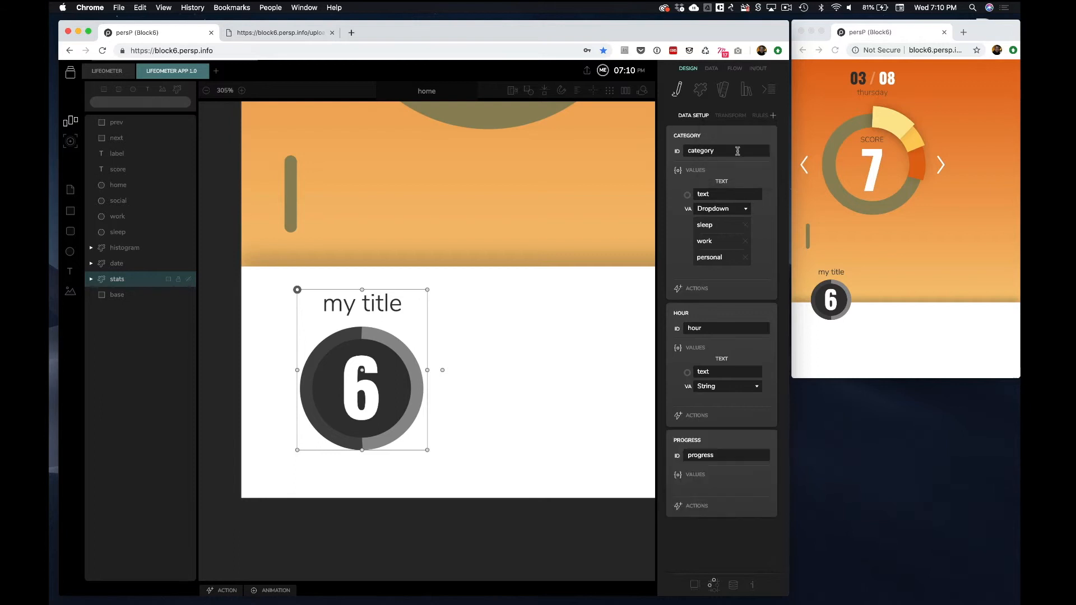
pyautogui.click(766, 475)
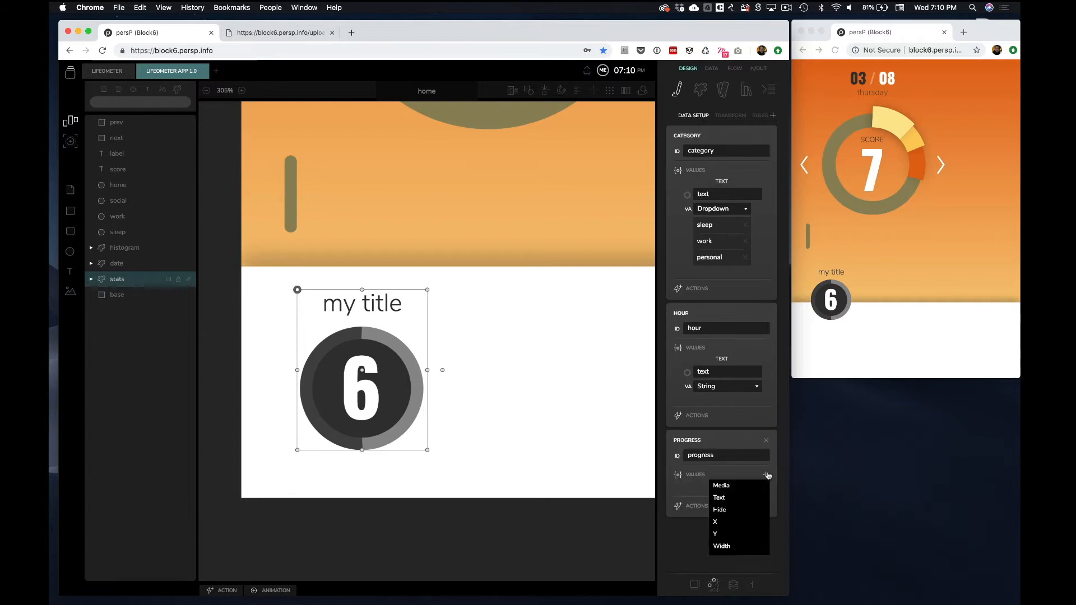
pyautogui.scroll(-2, 731, 489)
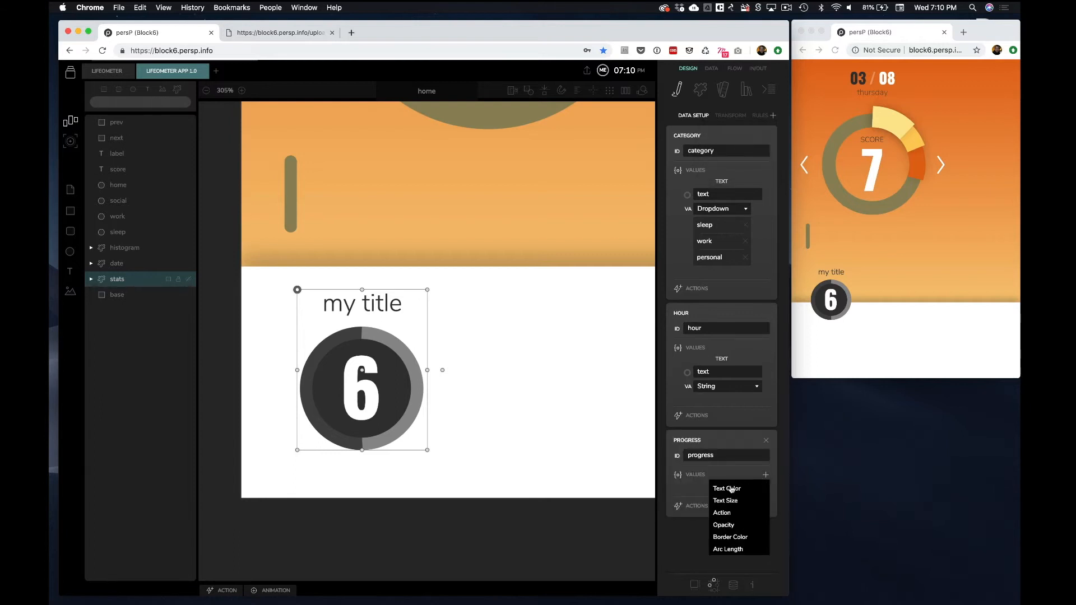
pyautogui.click(732, 551)
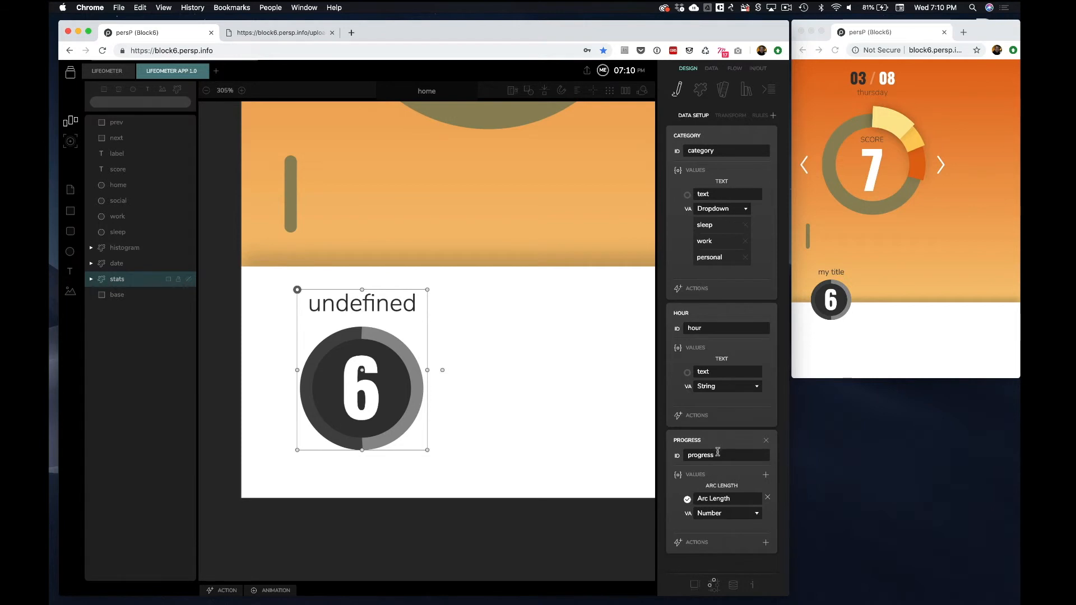
pyautogui.click(718, 514)
pyautogui.click(716, 539)
pyautogui.doubleClick(717, 546)
pyautogui.write('1')
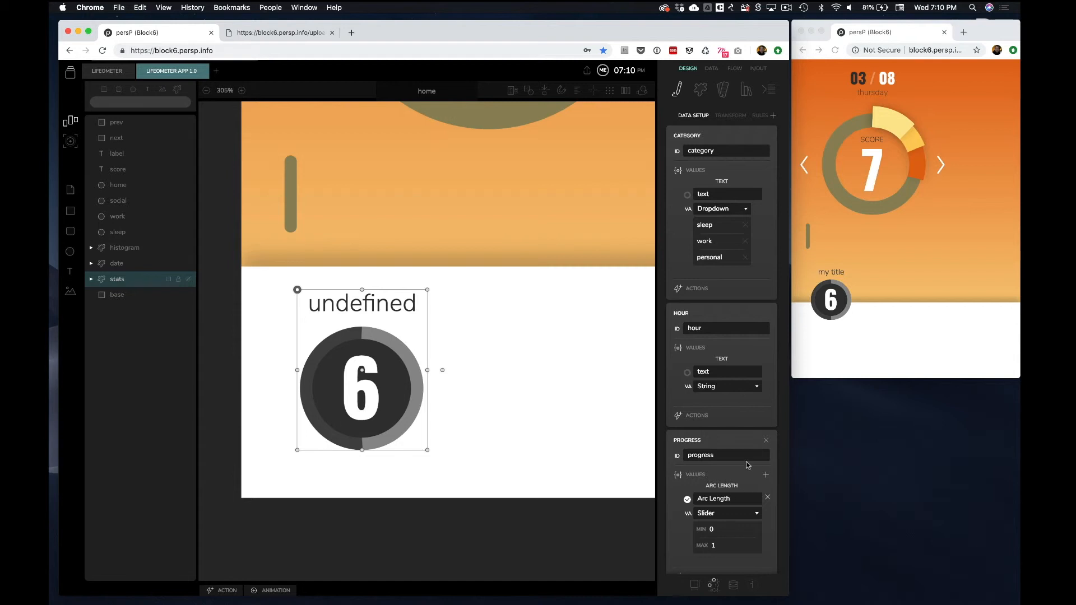
# Add a Text Color value to the hour field and set its variant to Brand
pyautogui.scroll(-1, 747, 465)
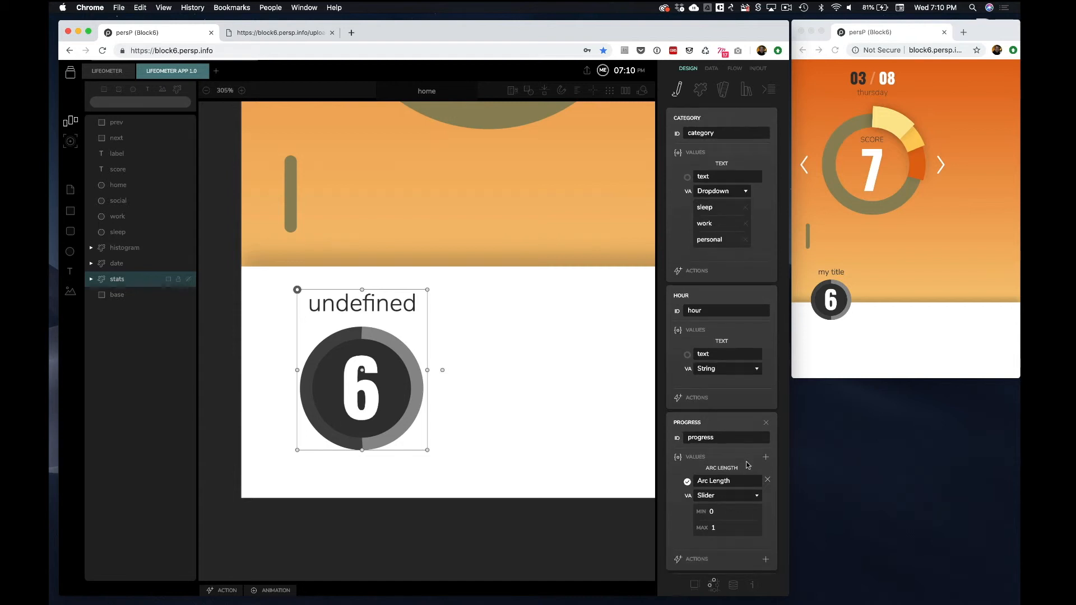
pyautogui.click(766, 330)
pyautogui.scroll(-3, 737, 385)
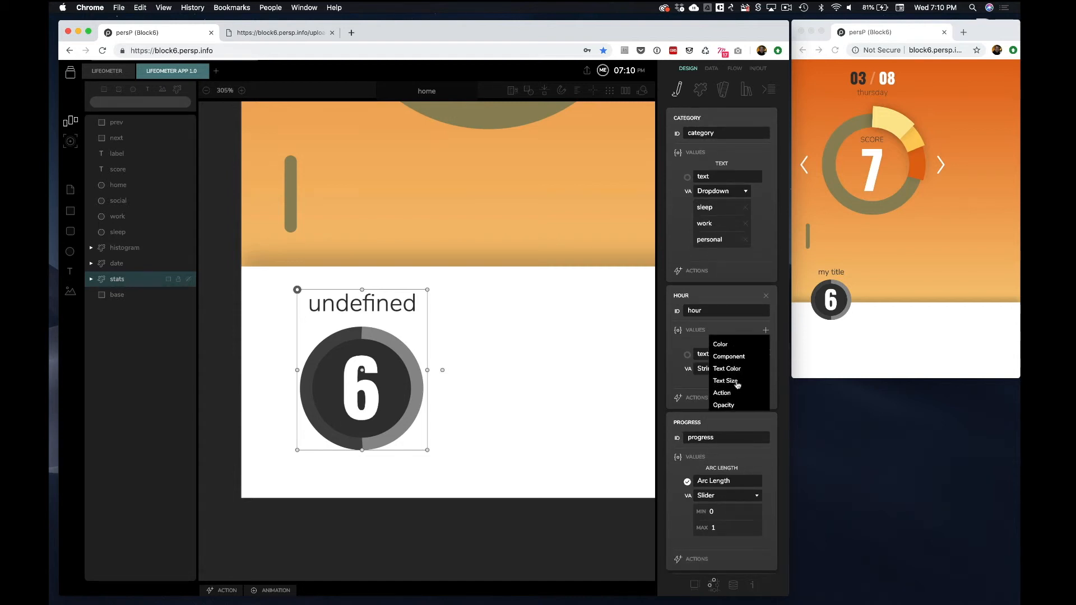
pyautogui.click(736, 379)
pyautogui.click(724, 419)
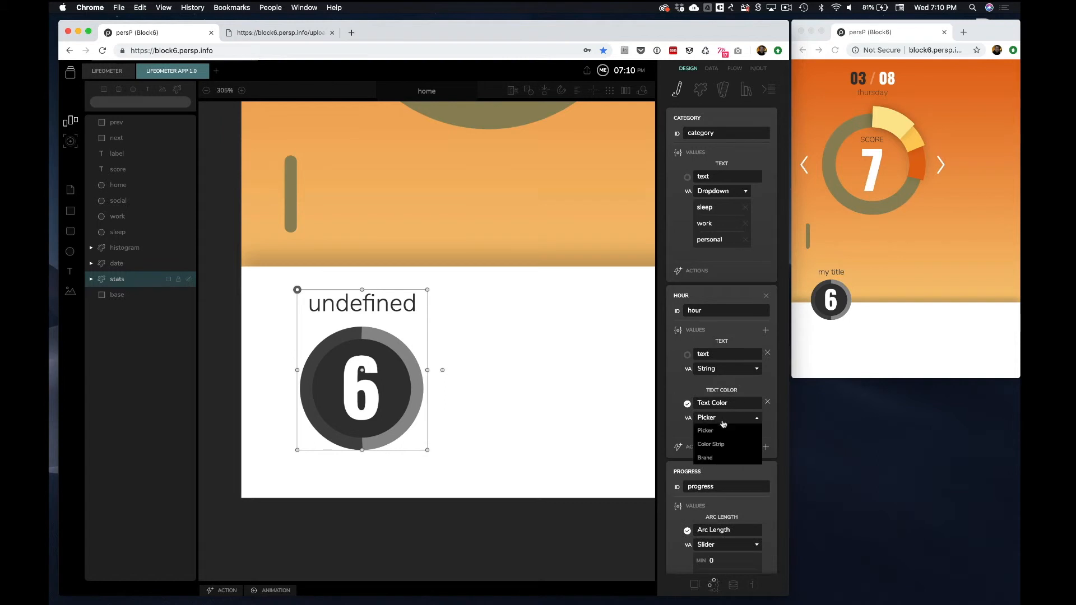
pyautogui.click(715, 462)
pyautogui.scroll(-2, 715, 462)
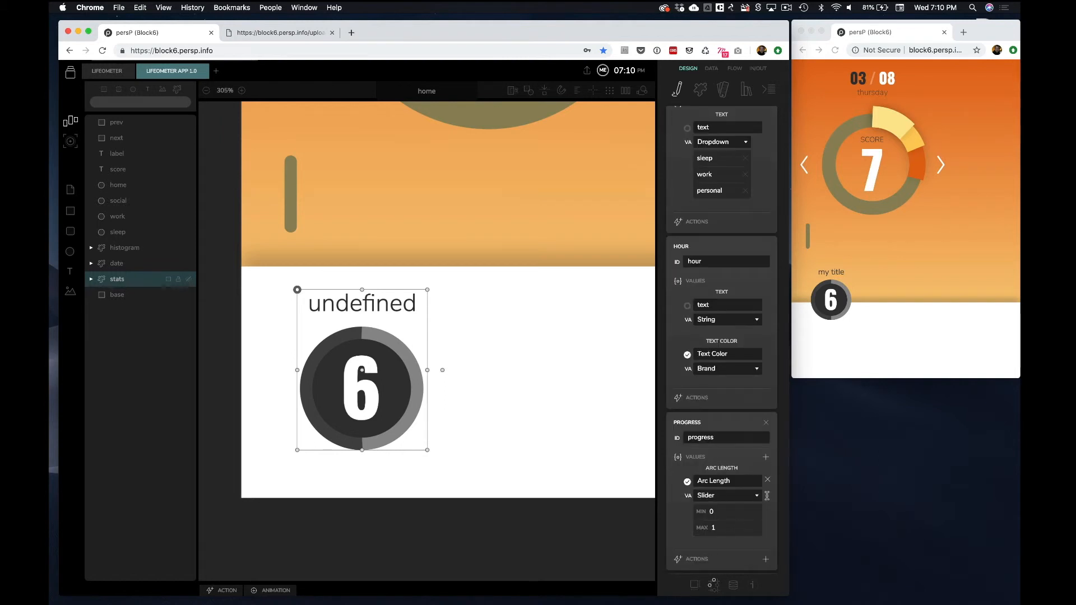
# Collapse the category field and add a Border Color value to the progress field, set to Brand
pyautogui.scroll(3, 735, 257)
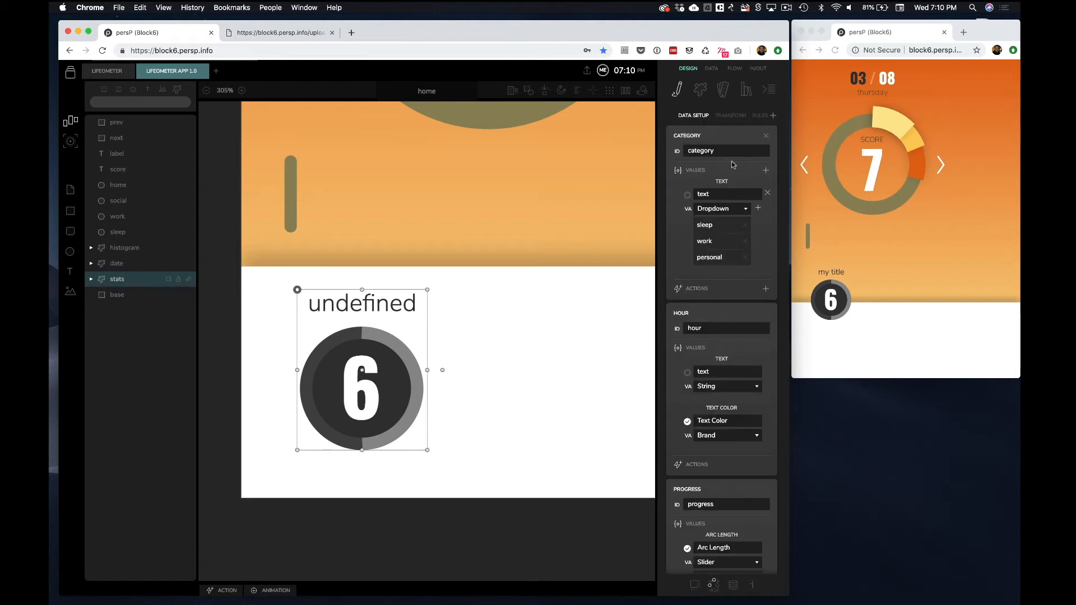
pyautogui.click(721, 132)
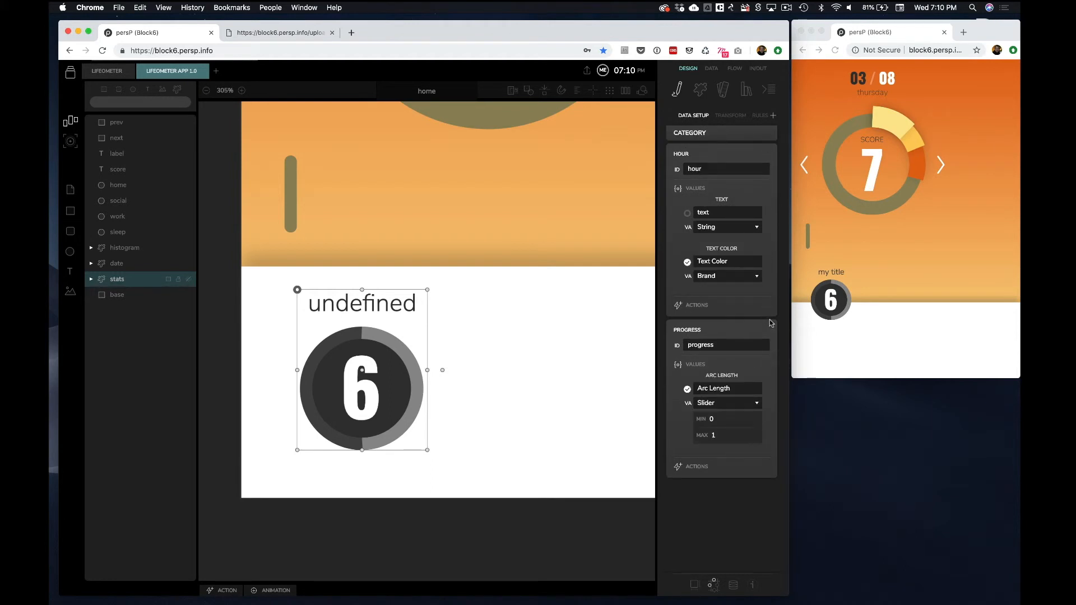
pyautogui.click(766, 365)
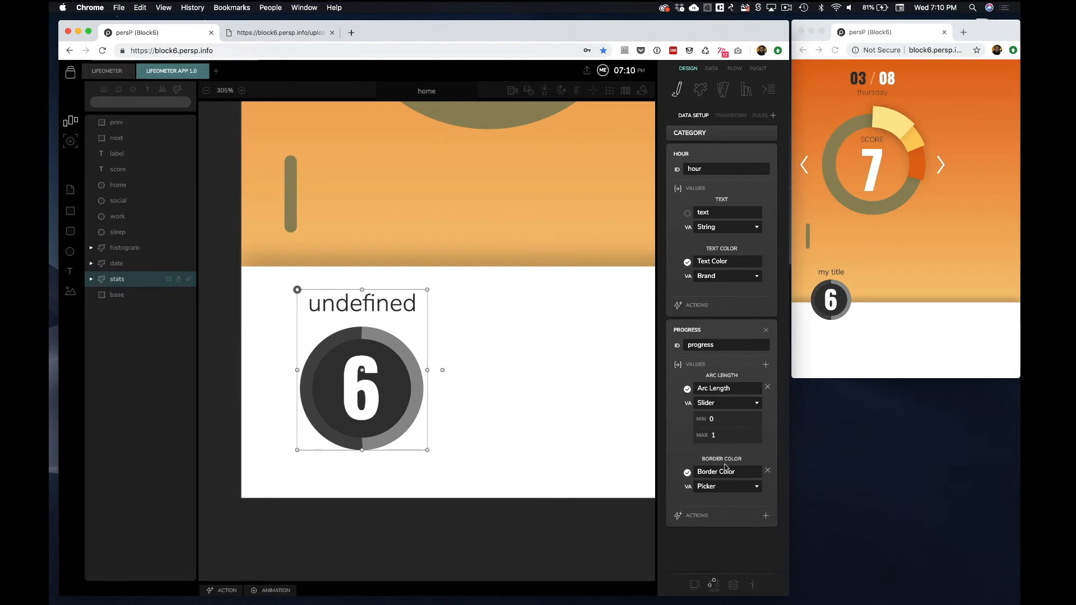
pyautogui.click(726, 492)
pyautogui.click(717, 529)
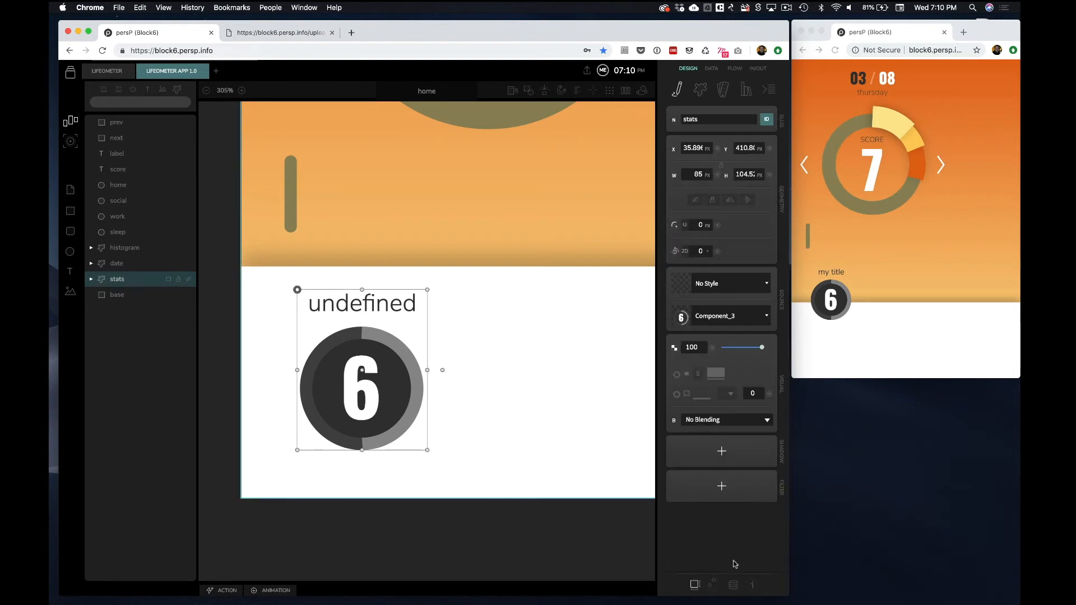
# In the stats overrides, set the category text to sleep
pyautogui.click(733, 585)
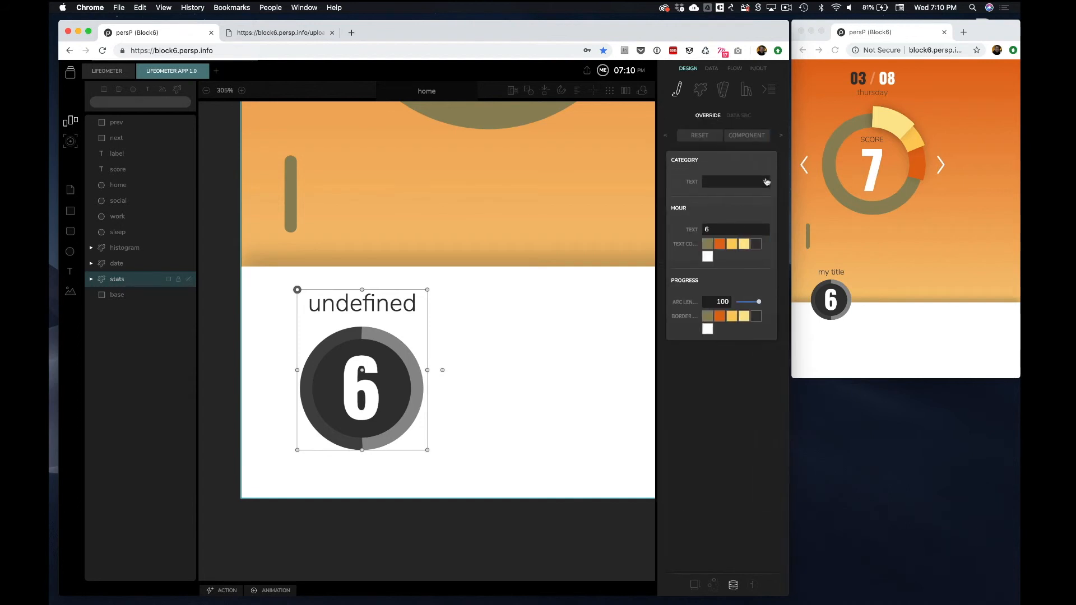
pyautogui.click(767, 181)
pyautogui.click(736, 197)
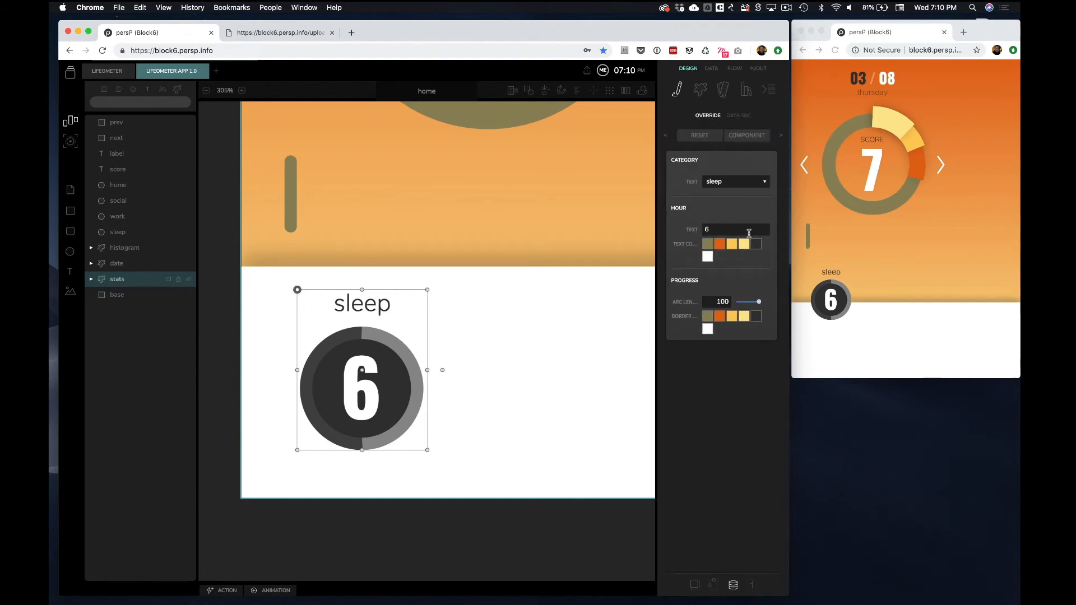
# Override the hour text and progress border colors to olive and the progress arc length to 0.5
pyautogui.click(712, 245)
pyautogui.click(709, 318)
pyautogui.moveTo(759, 305); pyautogui.dragTo(749, 306)
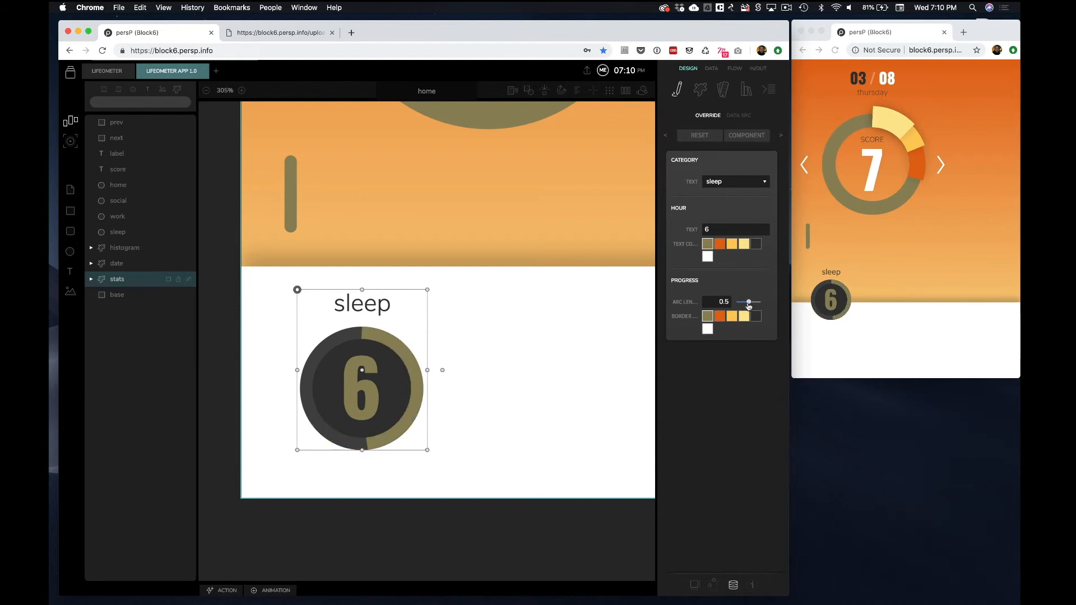
# Select the main score gauge with its arcs, labels and arrows and turn it into a component
pyautogui.click(475, 363)
pyautogui.click(362, 443)
pyautogui.click(469, 373)
pyautogui.scroll(5, 469, 373)
pyautogui.scroll(-5, 469, 373)
pyautogui.moveTo(286, 253); pyautogui.dragTo(566, 419)
pyautogui.rightClick(437, 384)
pyautogui.click(445, 398)
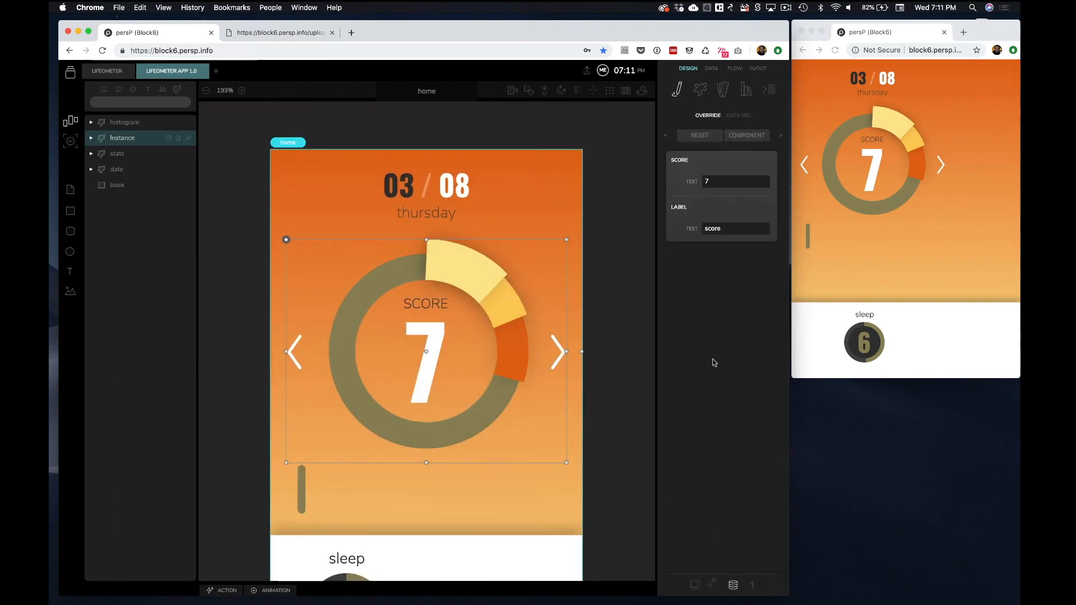
# Add the home arc to the gauge's data setup with an Arc Length slider value
pyautogui.click(713, 585)
pyautogui.click(773, 114)
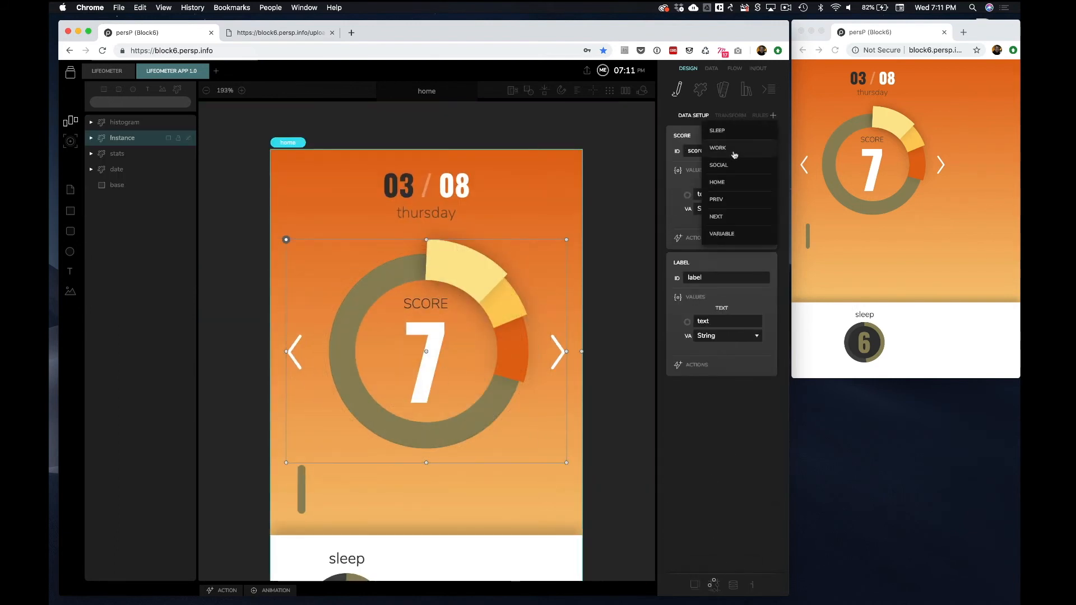
pyautogui.click(729, 182)
pyautogui.click(767, 423)
pyautogui.click(734, 456)
pyautogui.click(727, 462)
pyautogui.click(726, 489)
# Add the social arc to the gauge's data setup with an Arc Length slider value
pyautogui.click(733, 136)
pyautogui.click(733, 151)
pyautogui.click(773, 115)
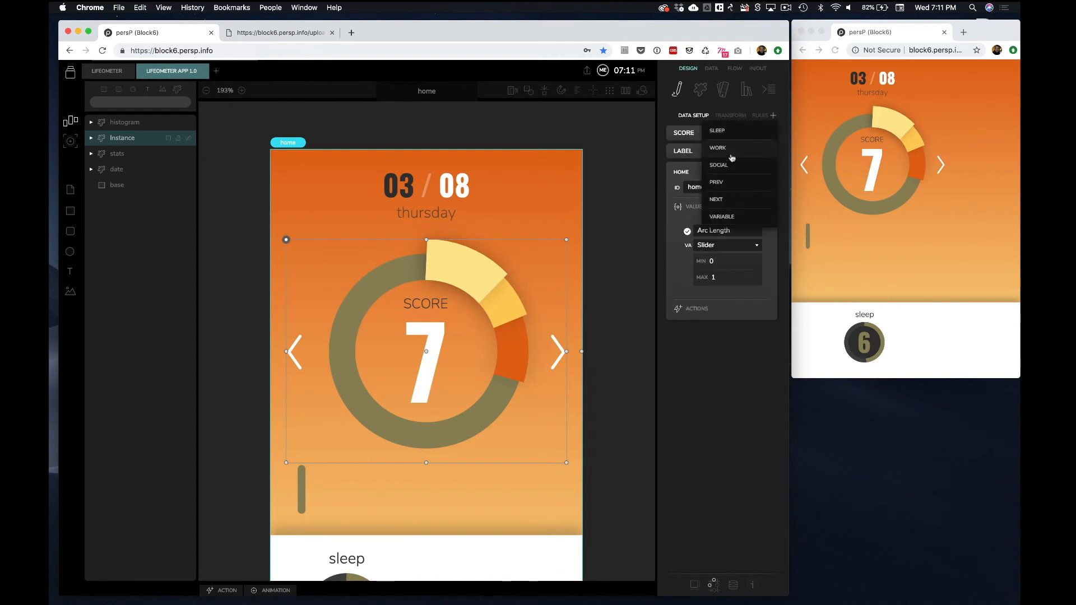
pyautogui.click(728, 164)
pyautogui.click(766, 368)
pyautogui.click(733, 400)
pyautogui.click(719, 433)
# Add the work arc to the gauge's data setup with an Arc Length slider value
pyautogui.click(732, 172)
pyautogui.click(773, 115)
pyautogui.click(728, 148)
pyautogui.click(766, 386)
pyautogui.scroll(-5, 747, 428)
pyautogui.click(745, 430)
pyautogui.click(728, 425)
pyautogui.click(712, 452)
# Add the prev and next arrows to the gauge's data setup, each with a Hide value
pyautogui.click(733, 190)
pyautogui.click(774, 116)
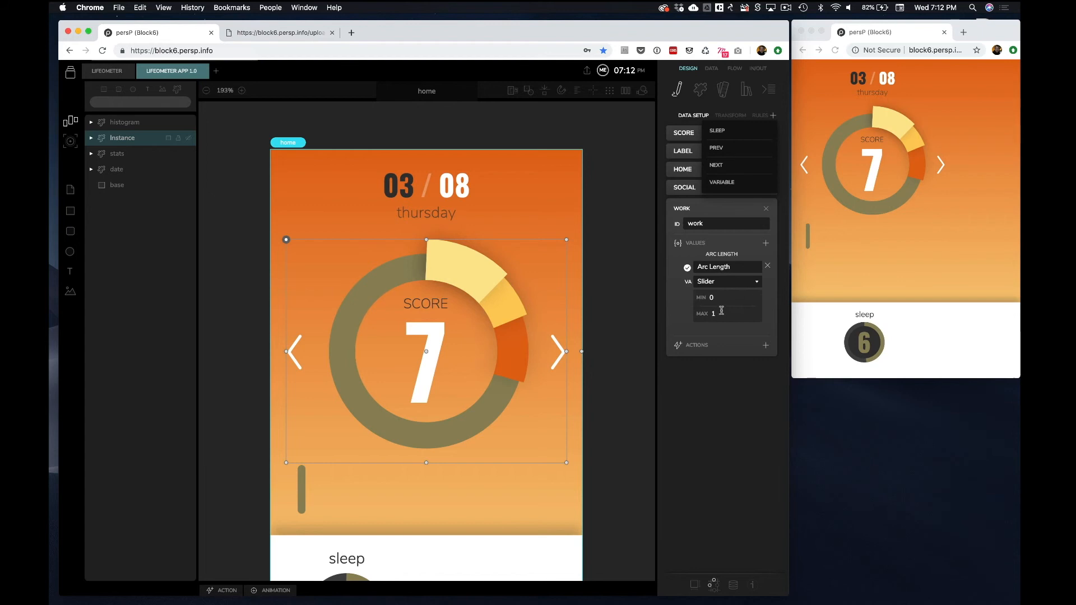
pyautogui.click(728, 150)
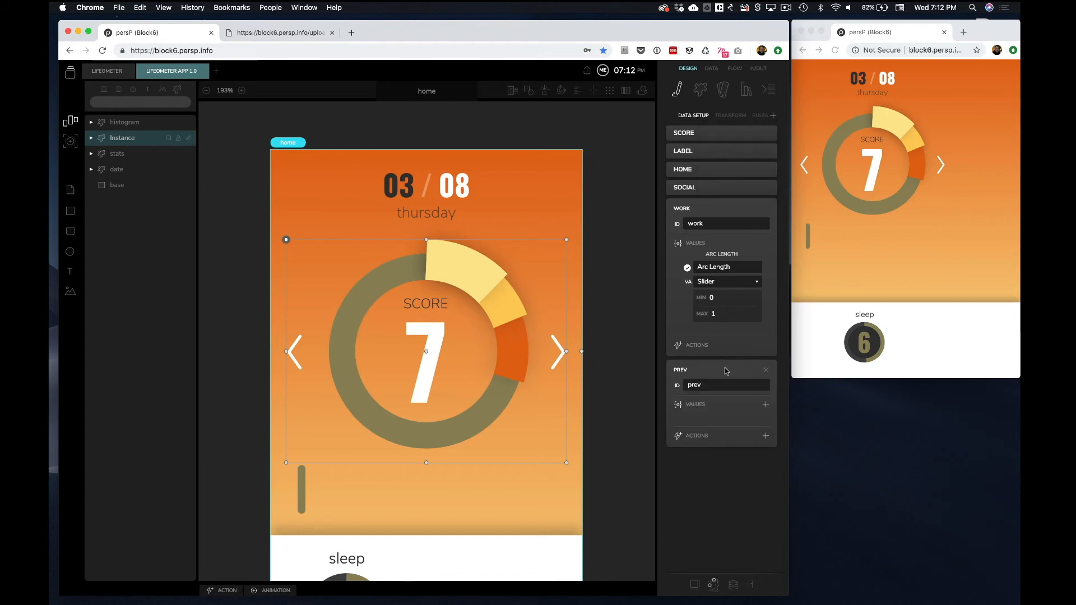
pyautogui.click(766, 405)
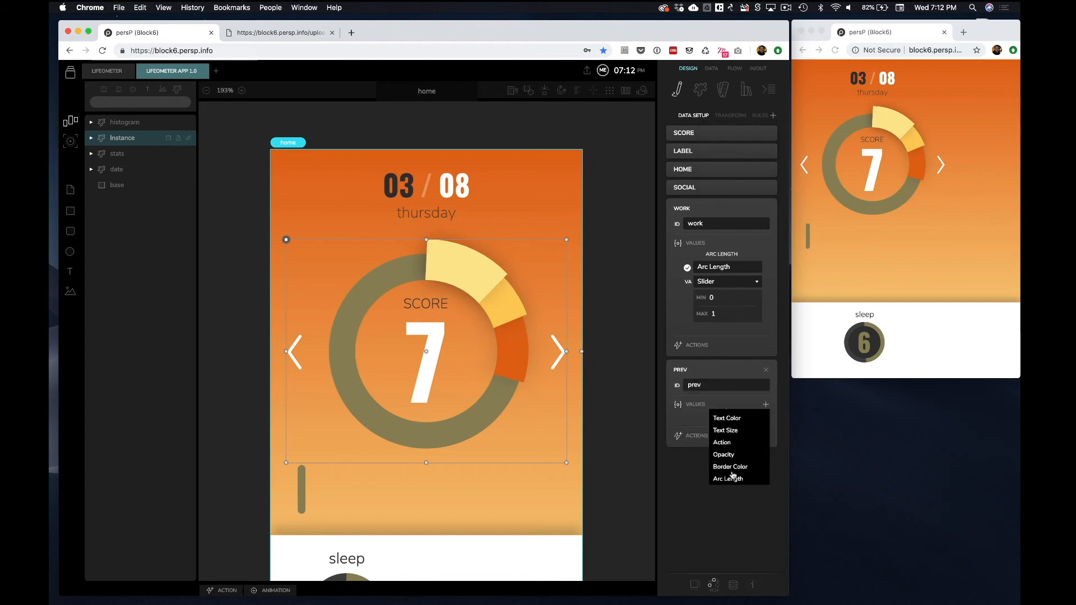
pyautogui.click(720, 440)
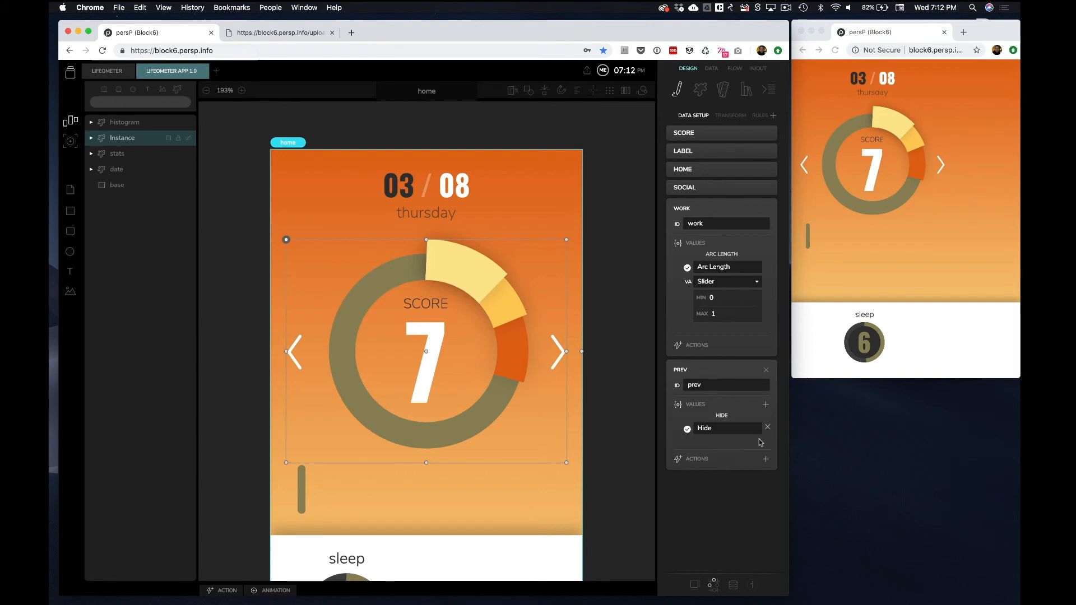
pyautogui.click(776, 114)
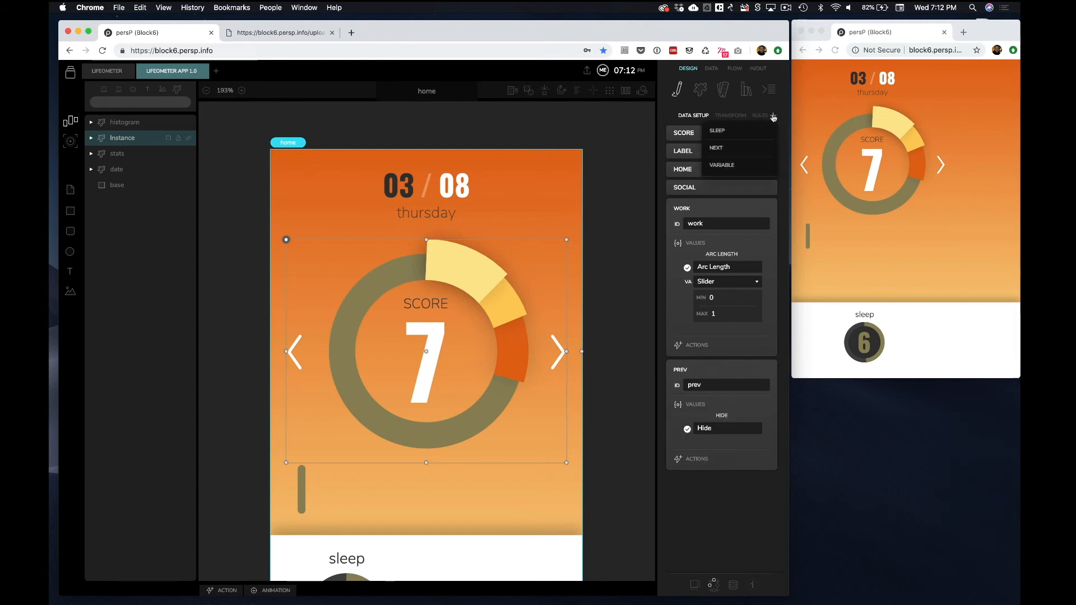
pyautogui.click(740, 149)
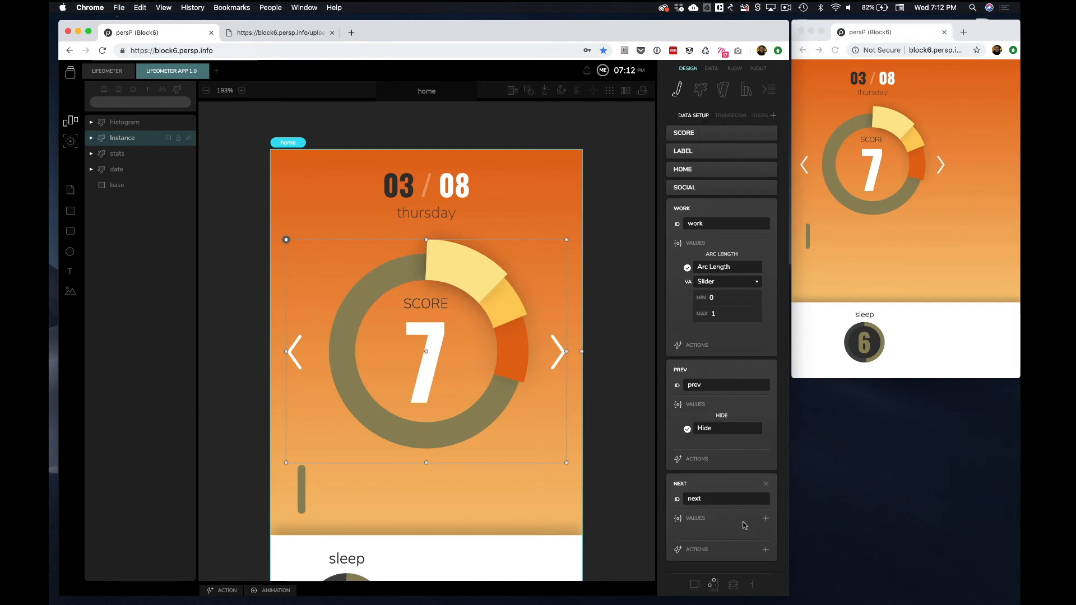
pyautogui.click(766, 519)
pyautogui.scroll(-3, 736, 541)
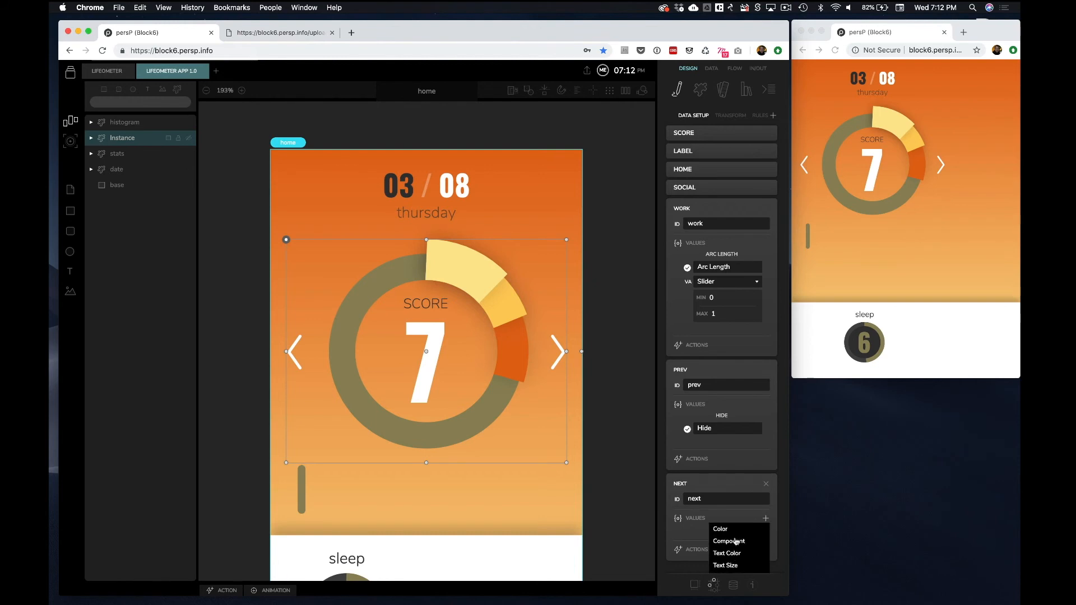
pyautogui.scroll(3, 729, 556)
pyautogui.click(720, 554)
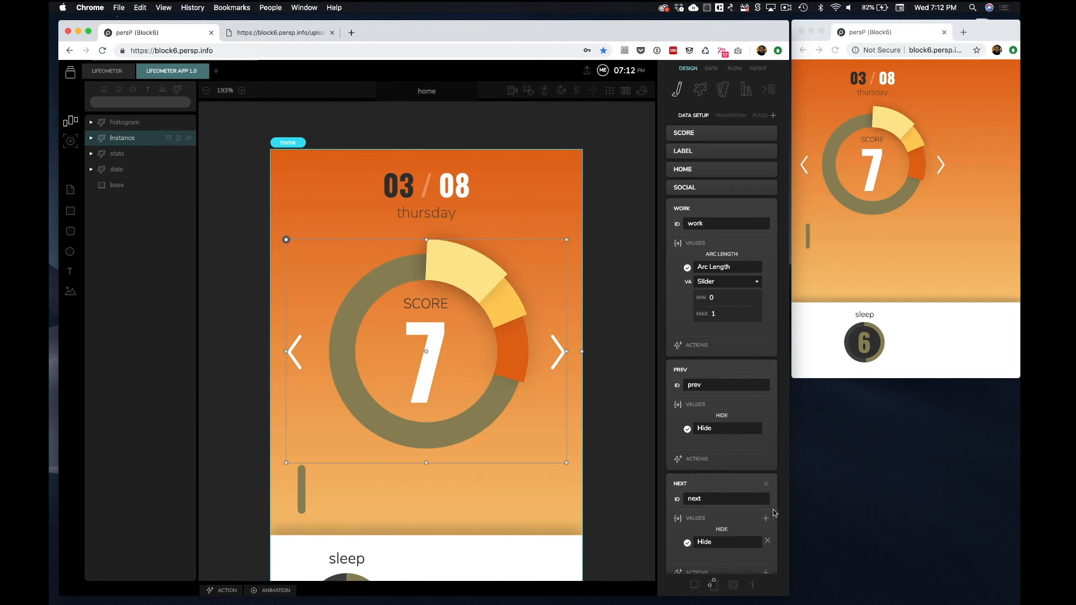
# Override the gauge instance's home, social and work arc lengths to 0.1, 0.2 and 0.6
pyautogui.click(598, 396)
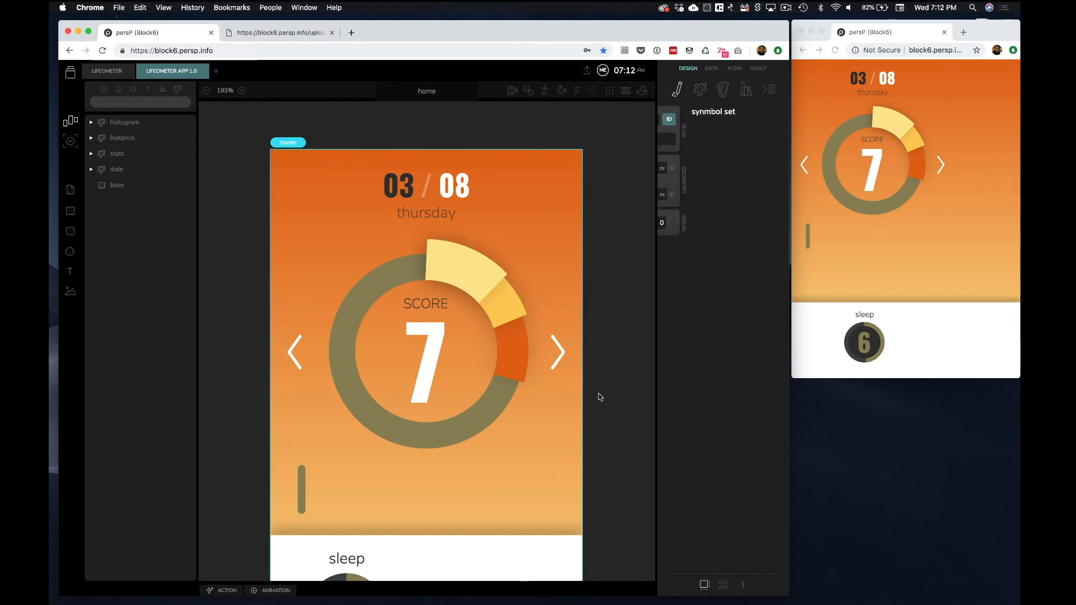
pyautogui.click(475, 314)
pyautogui.click(734, 585)
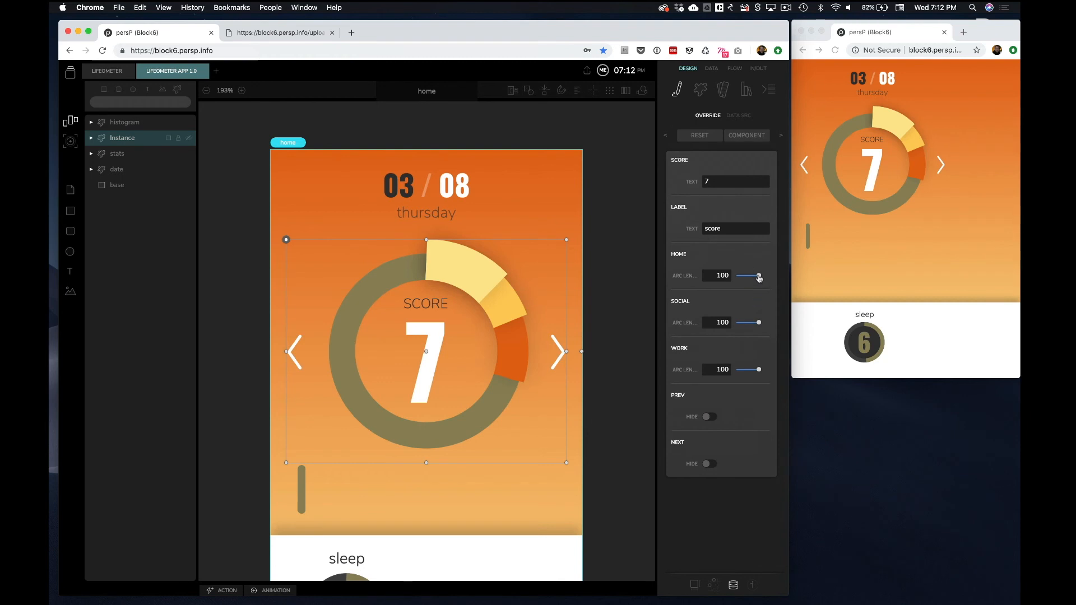
pyautogui.moveTo(759, 278); pyautogui.dragTo(743, 278)
pyautogui.moveTo(758, 322); pyautogui.dragTo(743, 324)
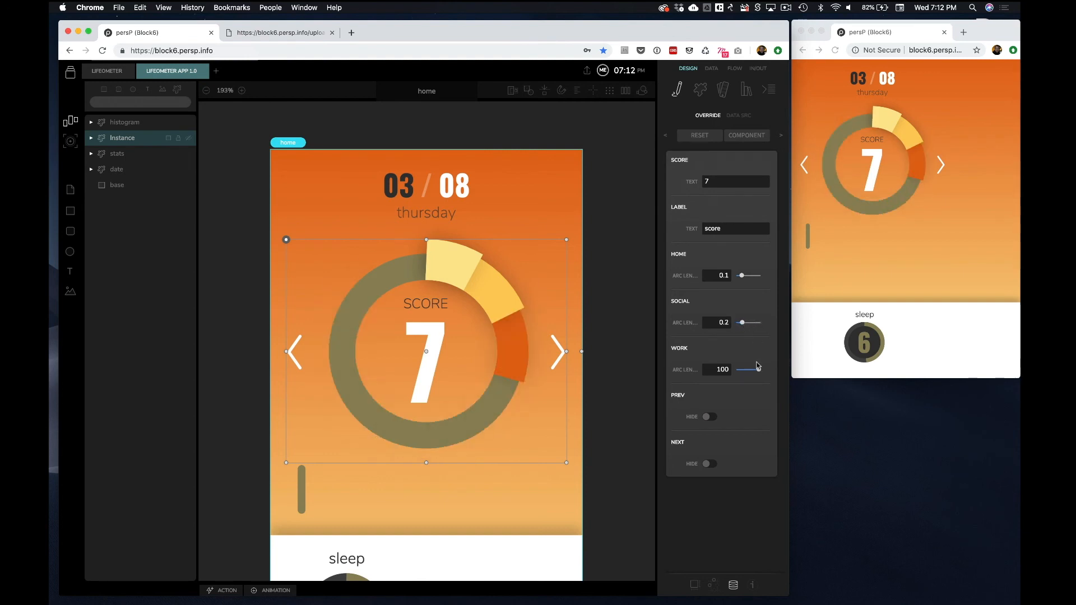
pyautogui.moveTo(759, 372); pyautogui.dragTo(751, 370)
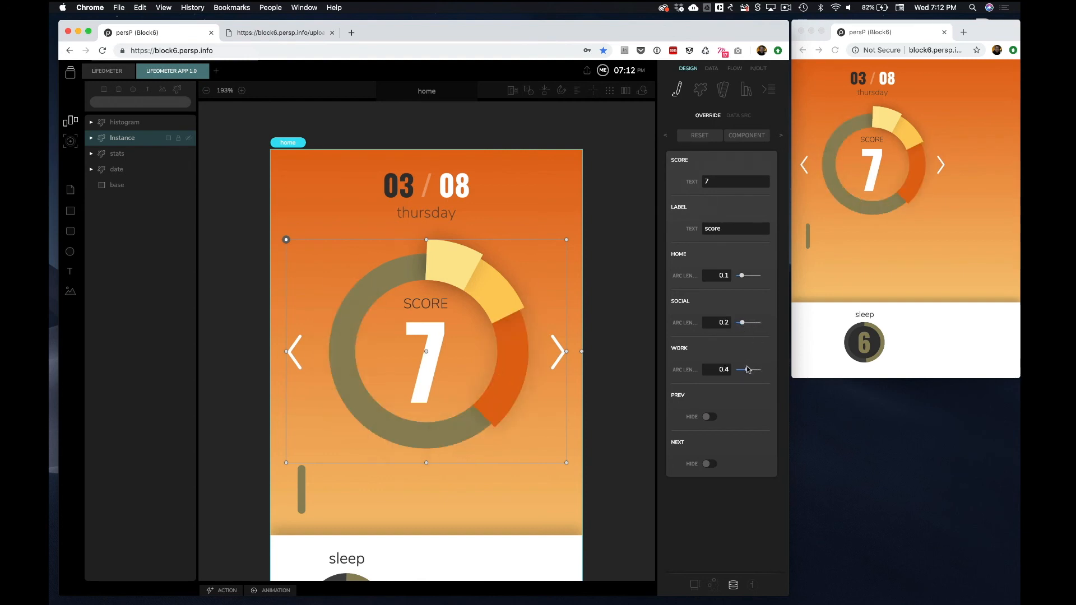
# Toggle the prev and next Hide overrides on and back off
pyautogui.click(709, 417)
pyautogui.click(710, 417)
pyautogui.click(709, 464)
pyautogui.click(709, 465)
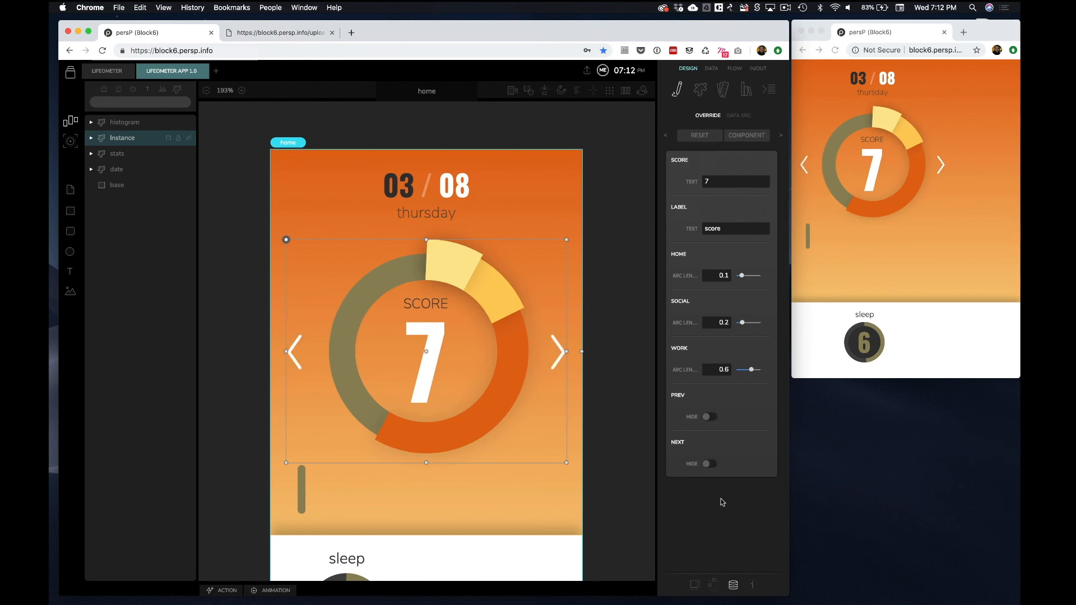
# Rename the gauge component instance main
pyautogui.click(645, 321)
pyautogui.scroll(-3, 557, 378)
pyautogui.doubleClick(715, 119)
pyautogui.write('main')
pyautogui.click(599, 212)
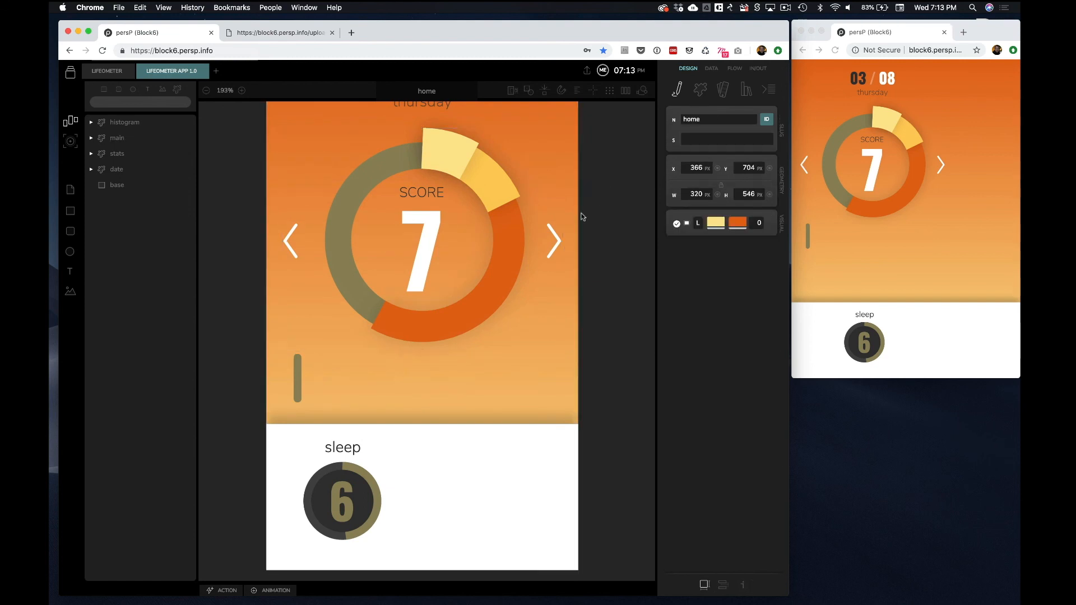
# Select the date component at the top of the home screen
pyautogui.scroll(2, 519, 220)
pyautogui.scroll(-2, 598, 286)
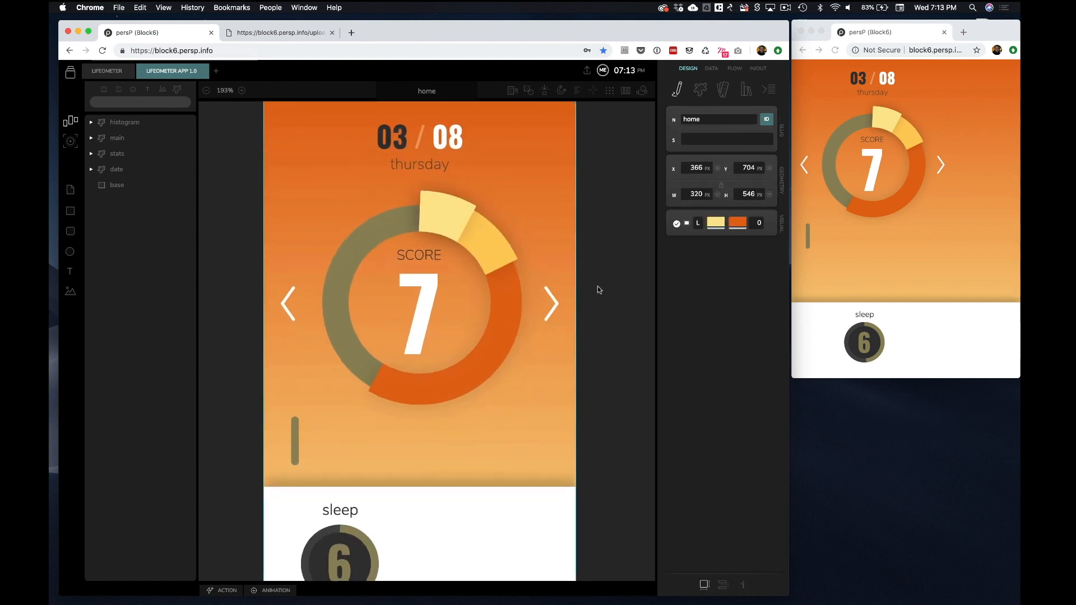
pyautogui.click(549, 279)
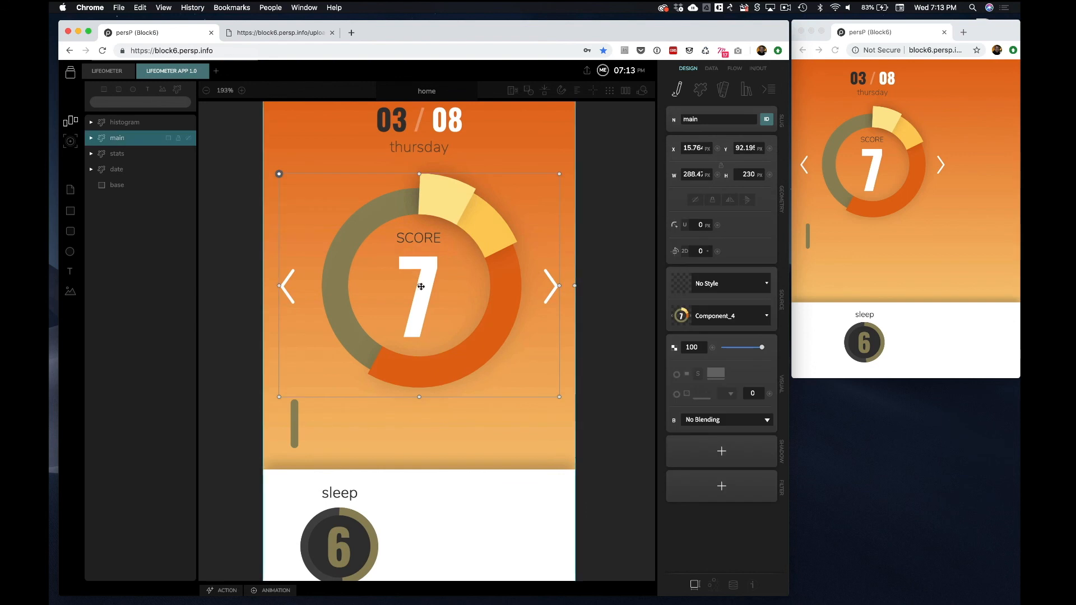
pyautogui.click(446, 139)
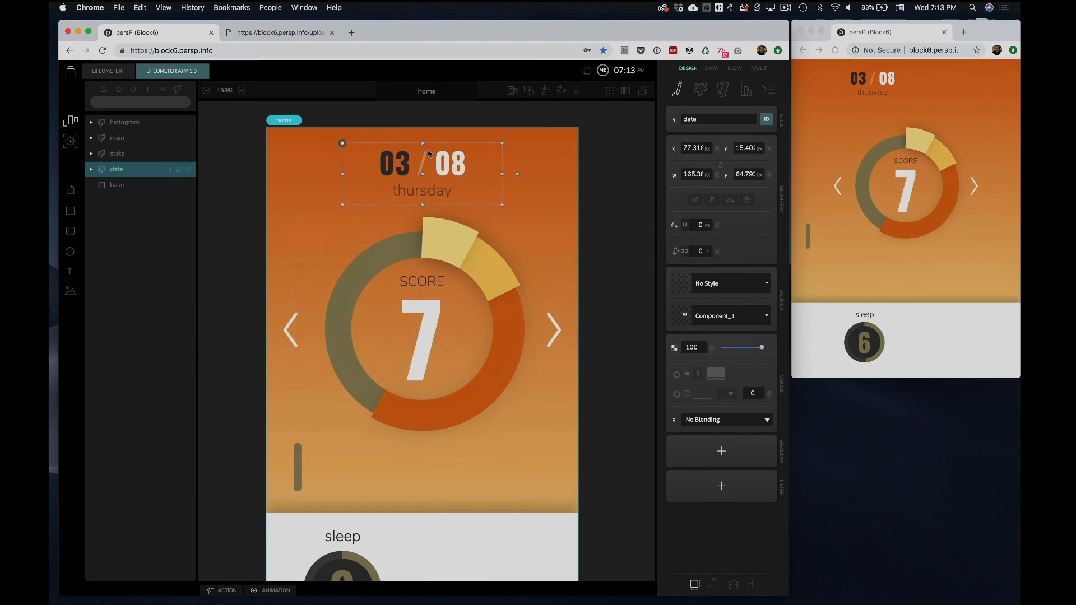